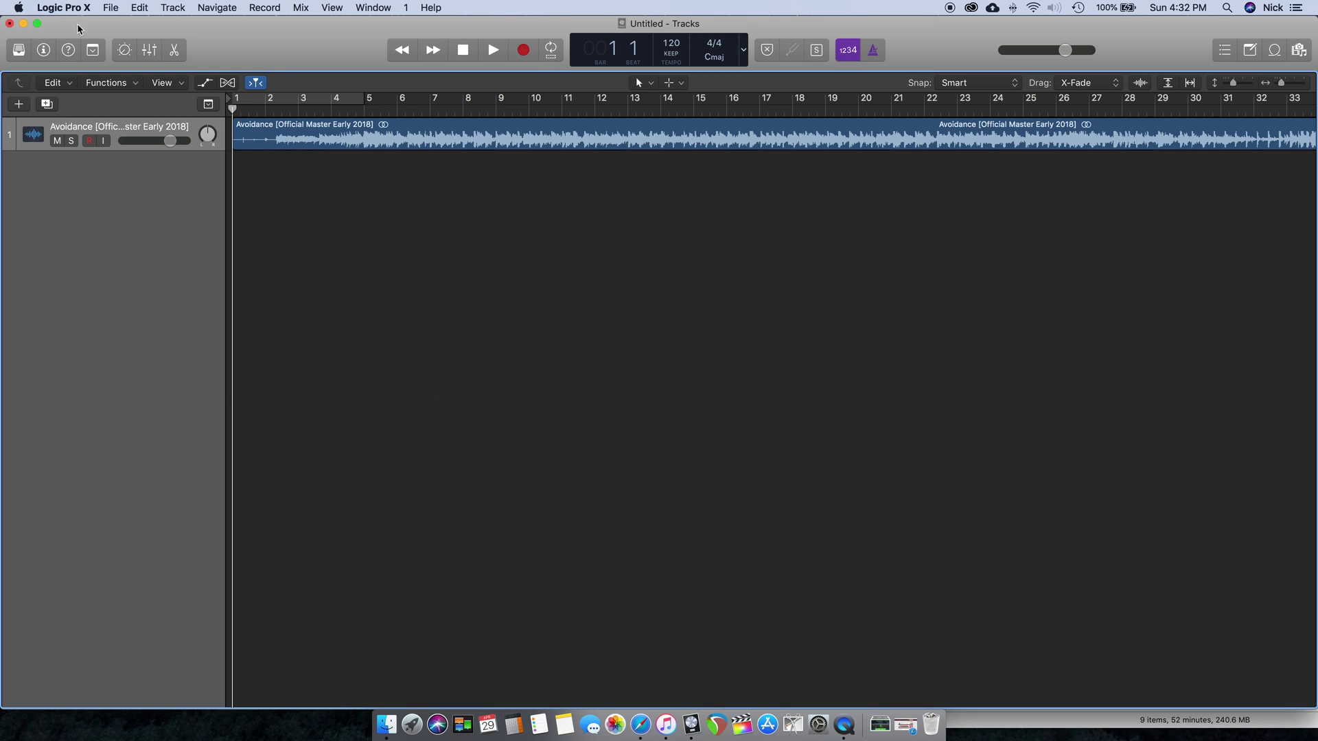
Show the Mixer below the Tracks area with the Avoidance track's channel strip.
{"action": "left_click", "coordinate": [149, 51]}
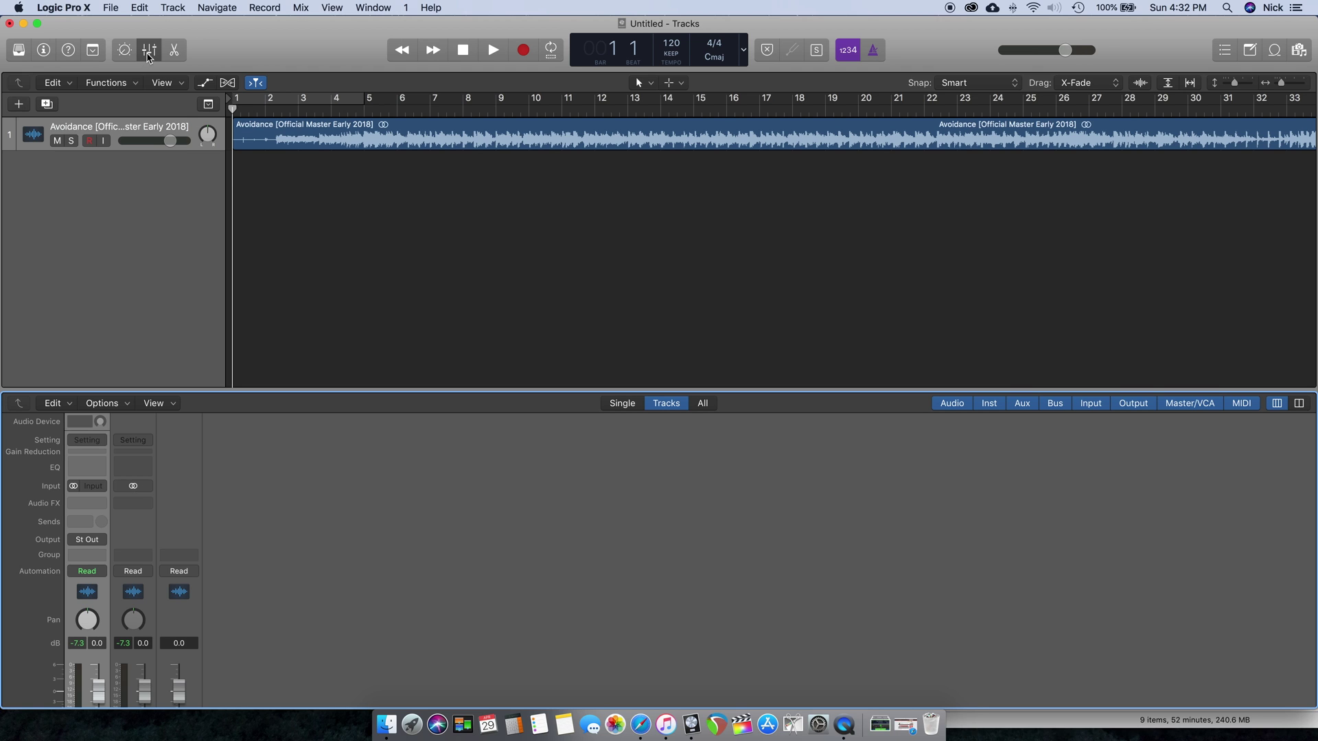
{"action": "left_click", "coordinate": [44, 51]}
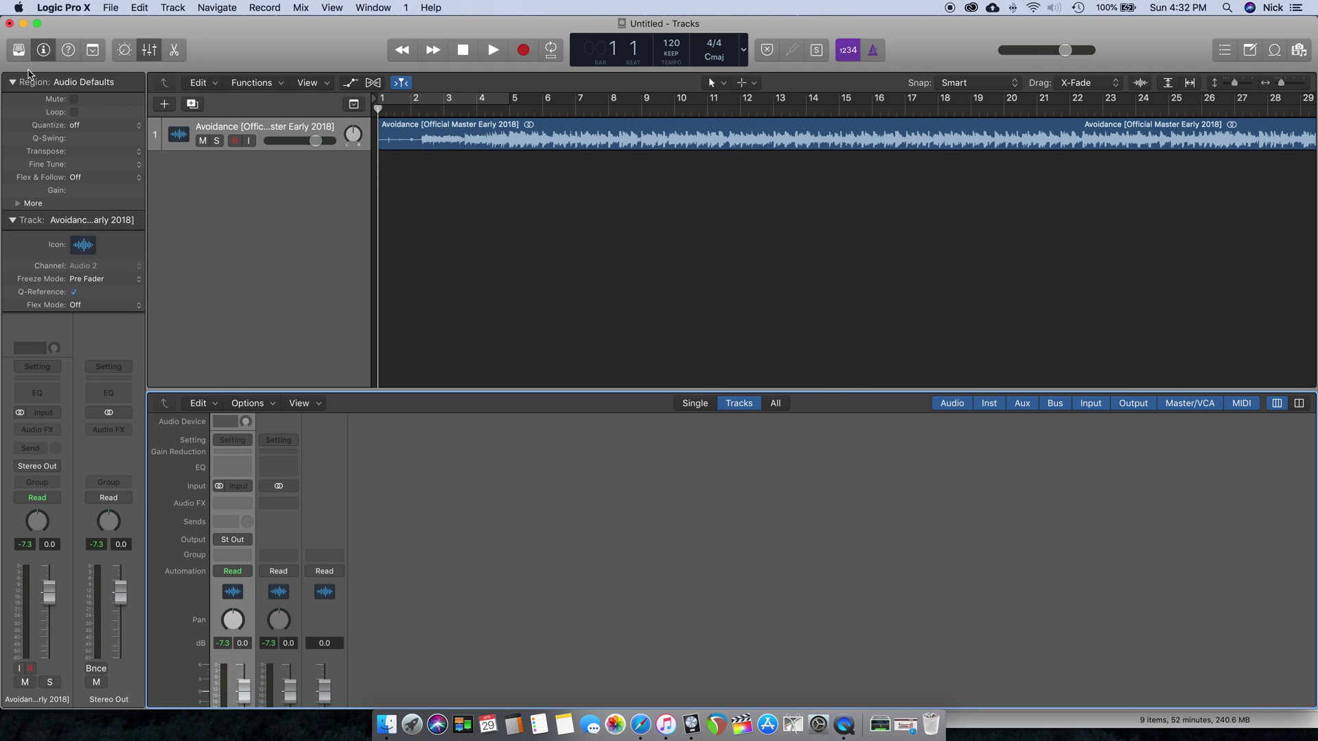
{"action": "left_click", "coordinate": [44, 51]}
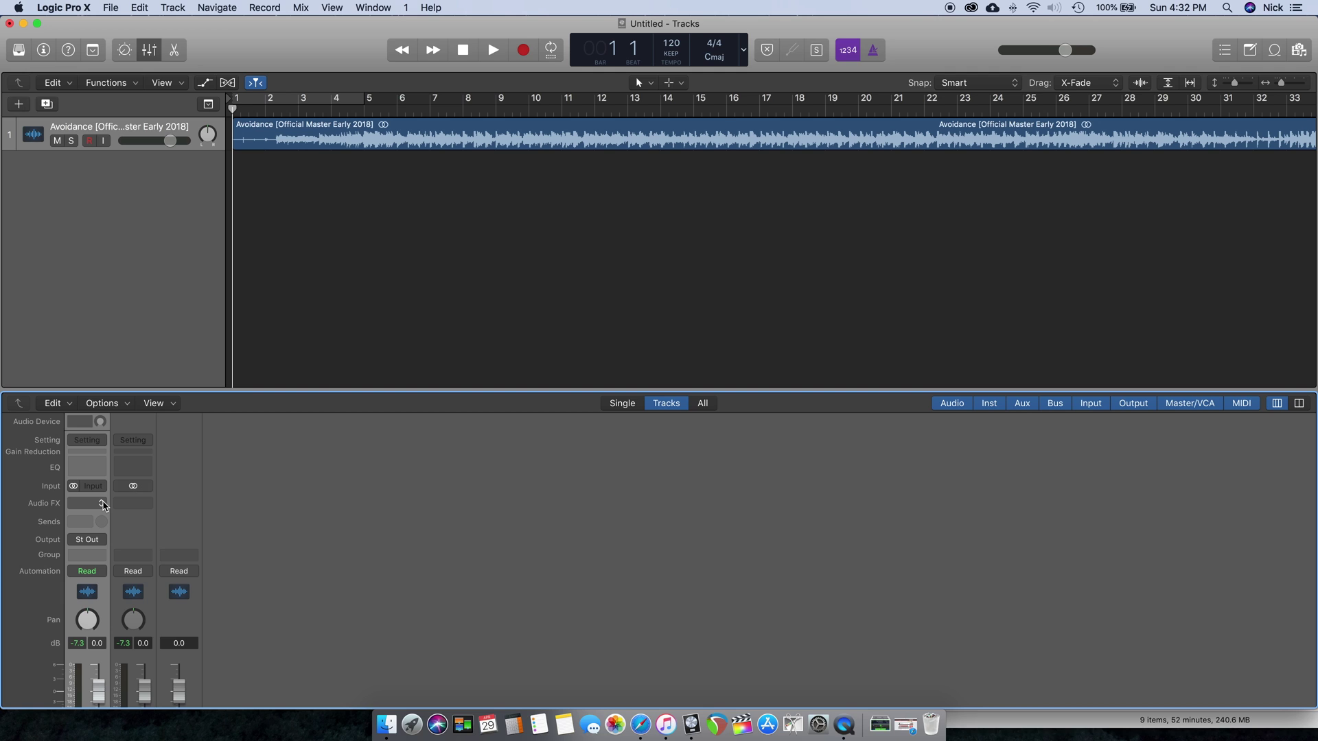
Insert a stereo Tape Delay from the Delay category into the Avoidance track's Audio FX slot.
{"action": "left_click", "coordinate": [102, 506]}
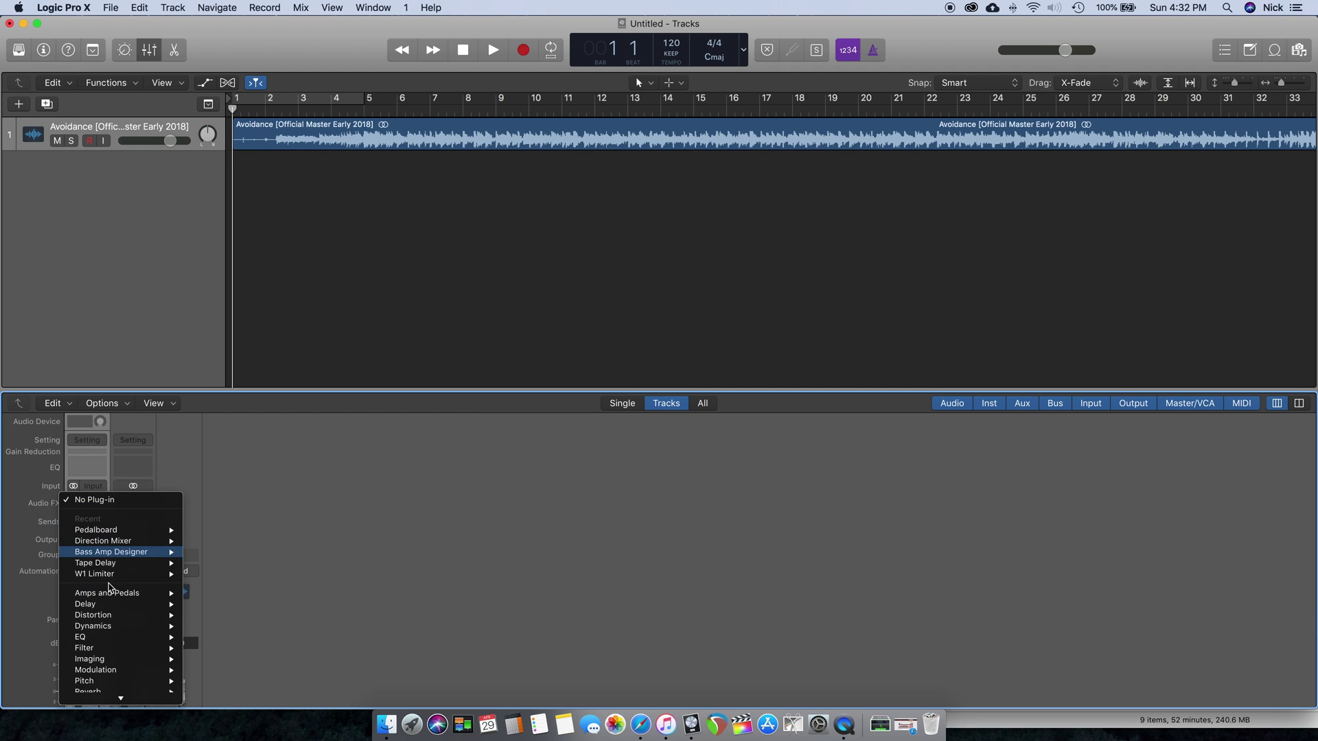
{"action": "mouse_move", "coordinate": [114, 551]}
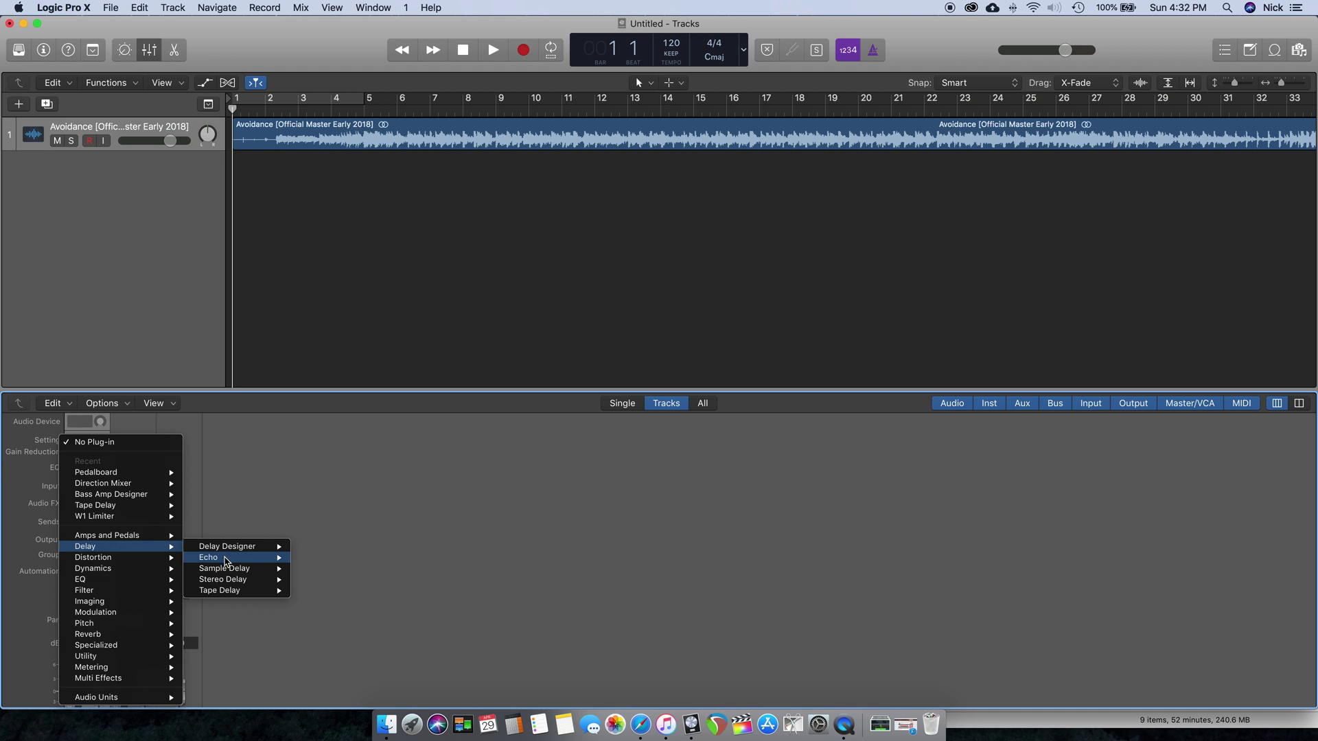
{"action": "mouse_move", "coordinate": [248, 592]}
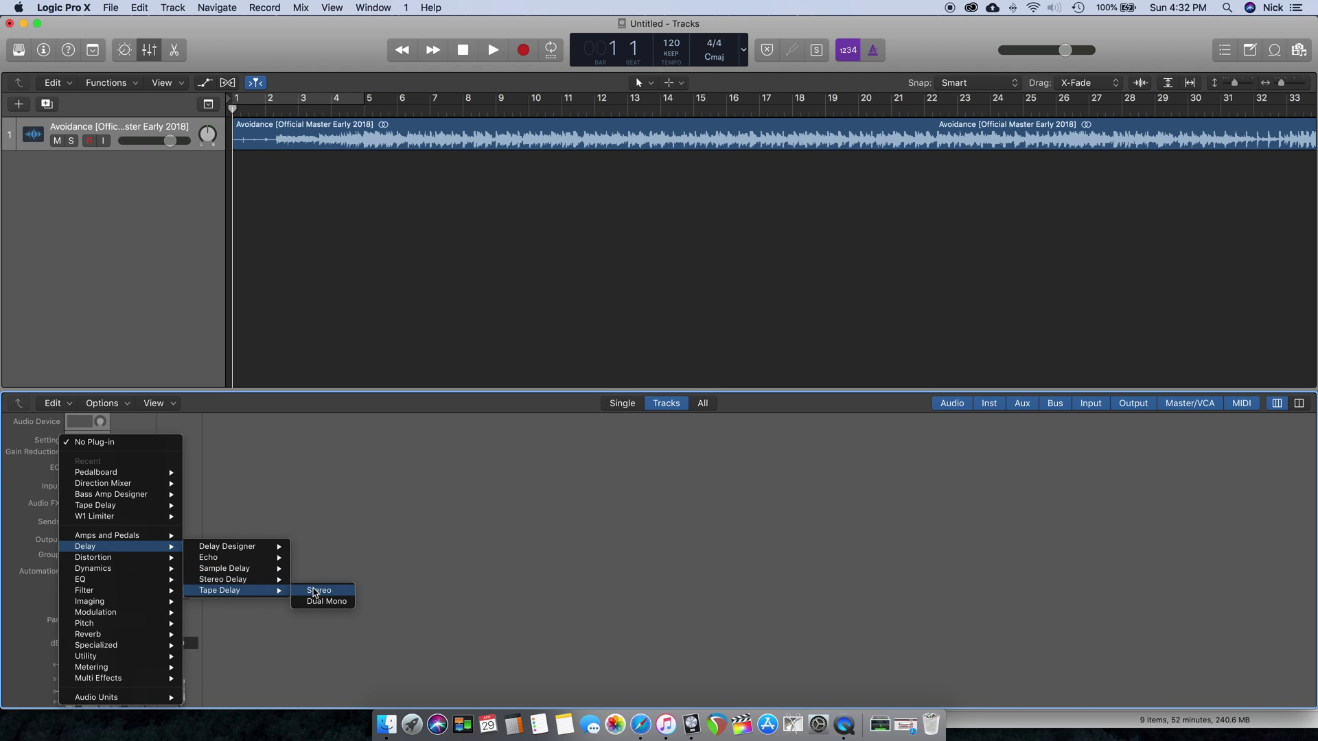
{"action": "left_click", "coordinate": [315, 593]}
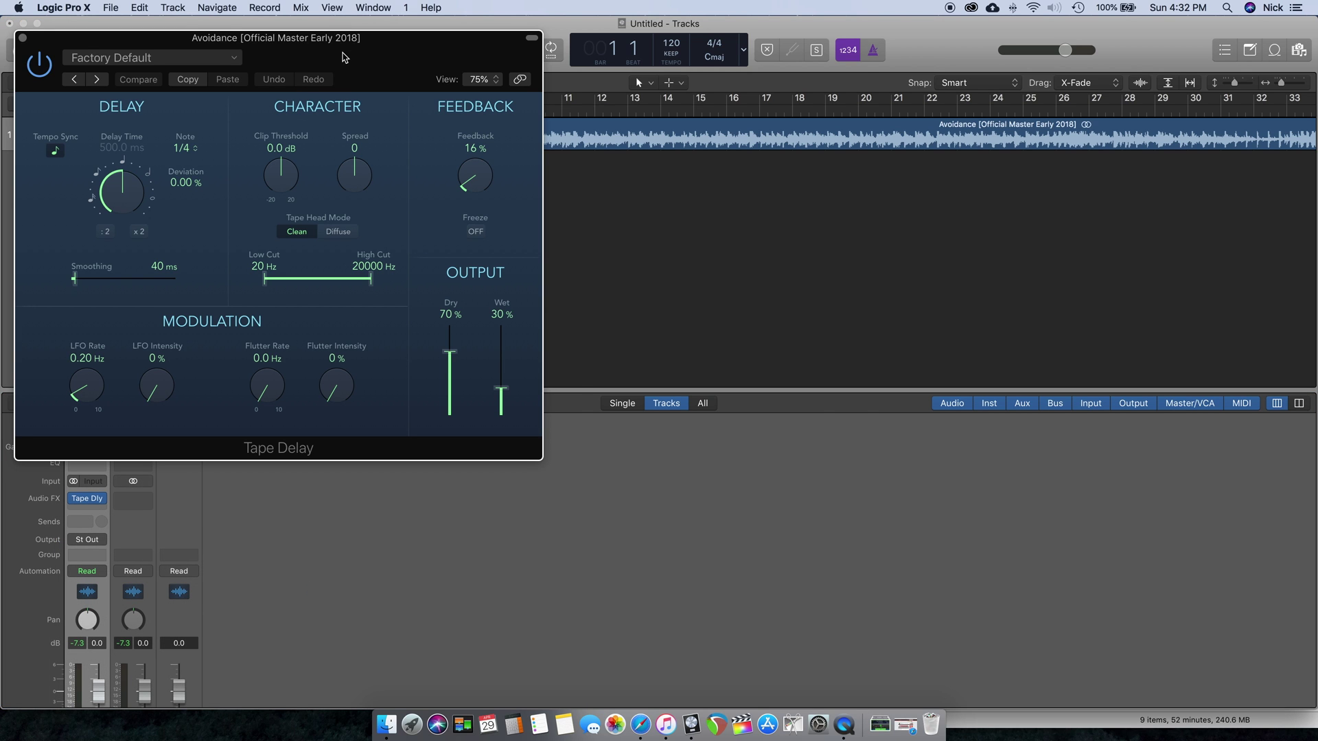
Turn off tempo sync and set Tape Delay to 0 ms delay, 460 ms smoothing, 100% wet.
{"action": "left_click_drag", "start_coordinate": [343, 49], "coordinate": [679, 109]}
{"action": "left_click", "coordinate": [358, 191]}
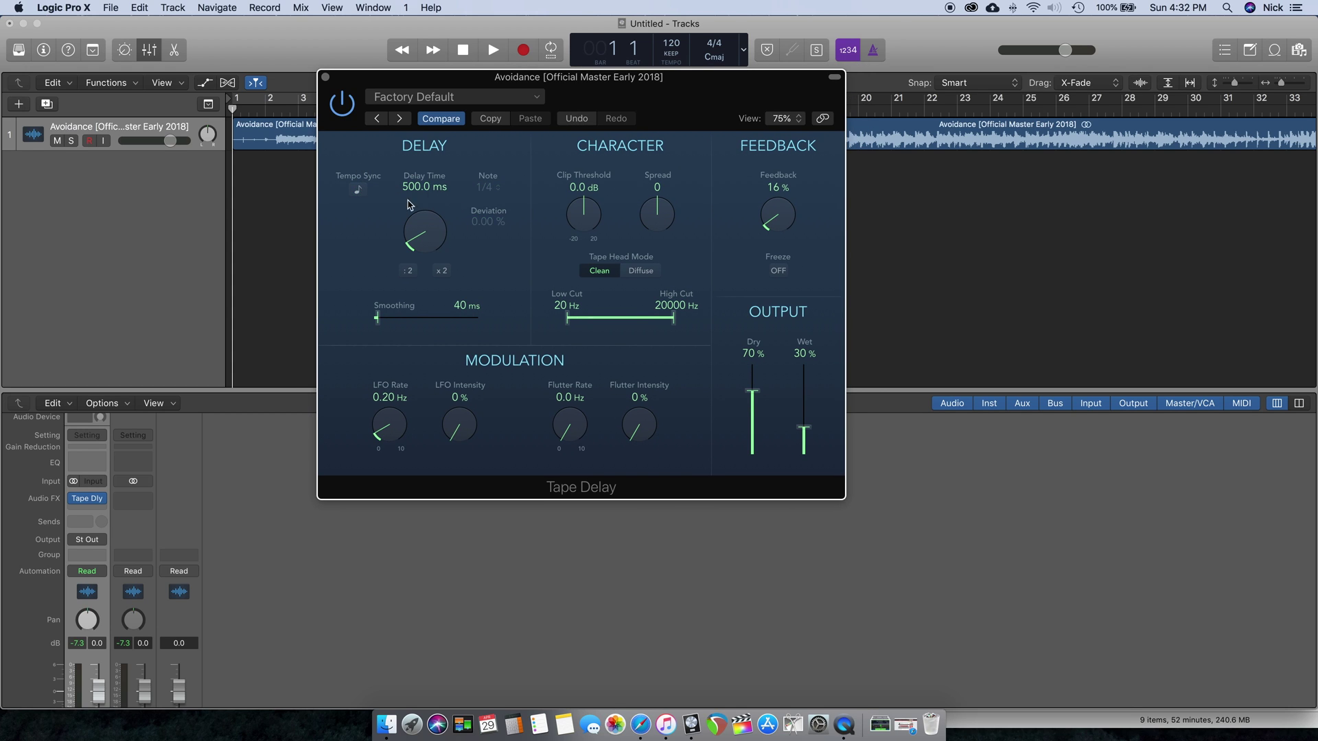
{"action": "double_click", "coordinate": [443, 187]}
{"action": "type", "text": "0"}
{"action": "key", "text": "Return"}
{"action": "left_click_drag", "start_coordinate": [380, 324], "coordinate": [424, 324]}
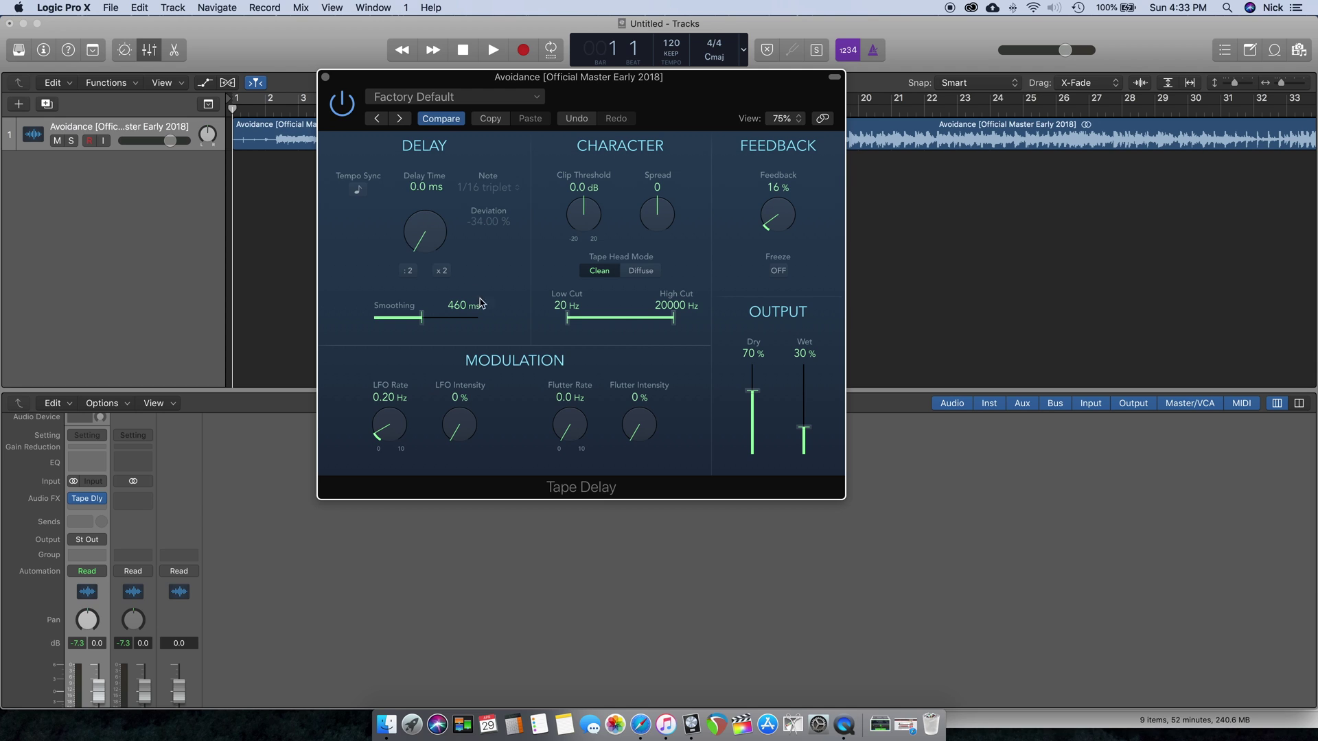
{"action": "left_click_drag", "start_coordinate": [810, 447], "coordinate": [807, 375]}
Pull the Tape Delay's Dry slider down to 0%.
{"action": "left_click_drag", "start_coordinate": [753, 391], "coordinate": [750, 487]}
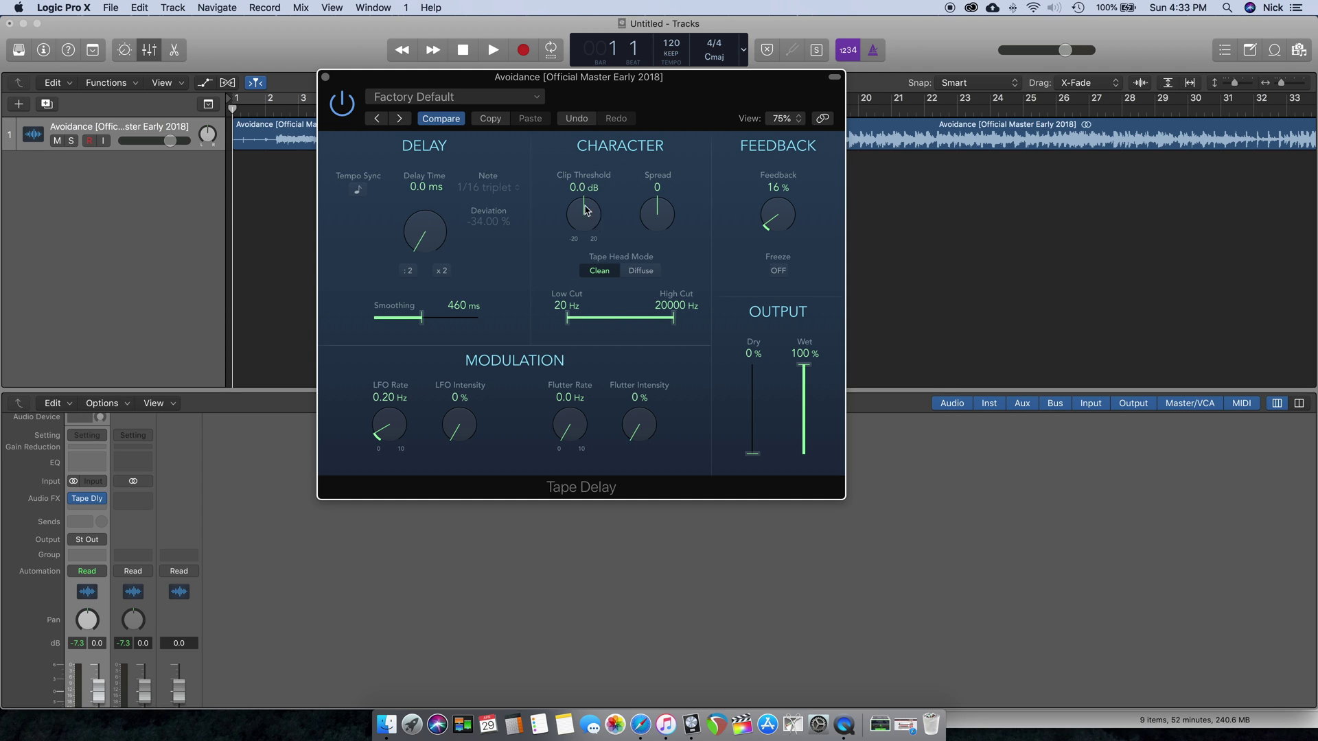
{"action": "scroll", "coordinate": [582, 213], "scroll_direction": "down", "scroll_amount": 1}
{"action": "left_click_drag", "start_coordinate": [582, 213], "coordinate": [584, 298]}
{"action": "scroll", "coordinate": [565, 216], "scroll_direction": "up", "scroll_amount": 10}
{"action": "mouse_move", "coordinate": [564, 213]}
{"action": "left_mouse_down"}
{"action": "mouse_move", "coordinate": [570, 246]}
{"action": "mouse_move", "coordinate": [568, 220]}
{"action": "left_mouse_up"}
{"action": "mouse_move", "coordinate": [569, 228]}
{"action": "left_mouse_down"}
{"action": "mouse_move", "coordinate": [580, 221]}
{"action": "mouse_move", "coordinate": [584, 251]}
{"action": "mouse_move", "coordinate": [587, 213]}
{"action": "left_mouse_up"}
{"action": "left_click_drag", "start_coordinate": [663, 221], "coordinate": [658, 224]}
Set LFO rate 0.30 Hz, LFO intensity 20%, flutter rate 1.7 Hz and flutter intensity 20%.
{"action": "left_click_drag", "start_coordinate": [472, 433], "coordinate": [456, 404]}
{"action": "left_click_drag", "start_coordinate": [404, 435], "coordinate": [400, 427]}
{"action": "left_click_drag", "start_coordinate": [582, 422], "coordinate": [570, 393]}
{"action": "left_click_drag", "start_coordinate": [380, 434], "coordinate": [378, 423]}
{"action": "left_click_drag", "start_coordinate": [465, 425], "coordinate": [463, 416]}
{"action": "left_click_drag", "start_coordinate": [638, 429], "coordinate": [615, 401]}
{"action": "left_click_drag", "start_coordinate": [594, 75], "coordinate": [726, 172]}
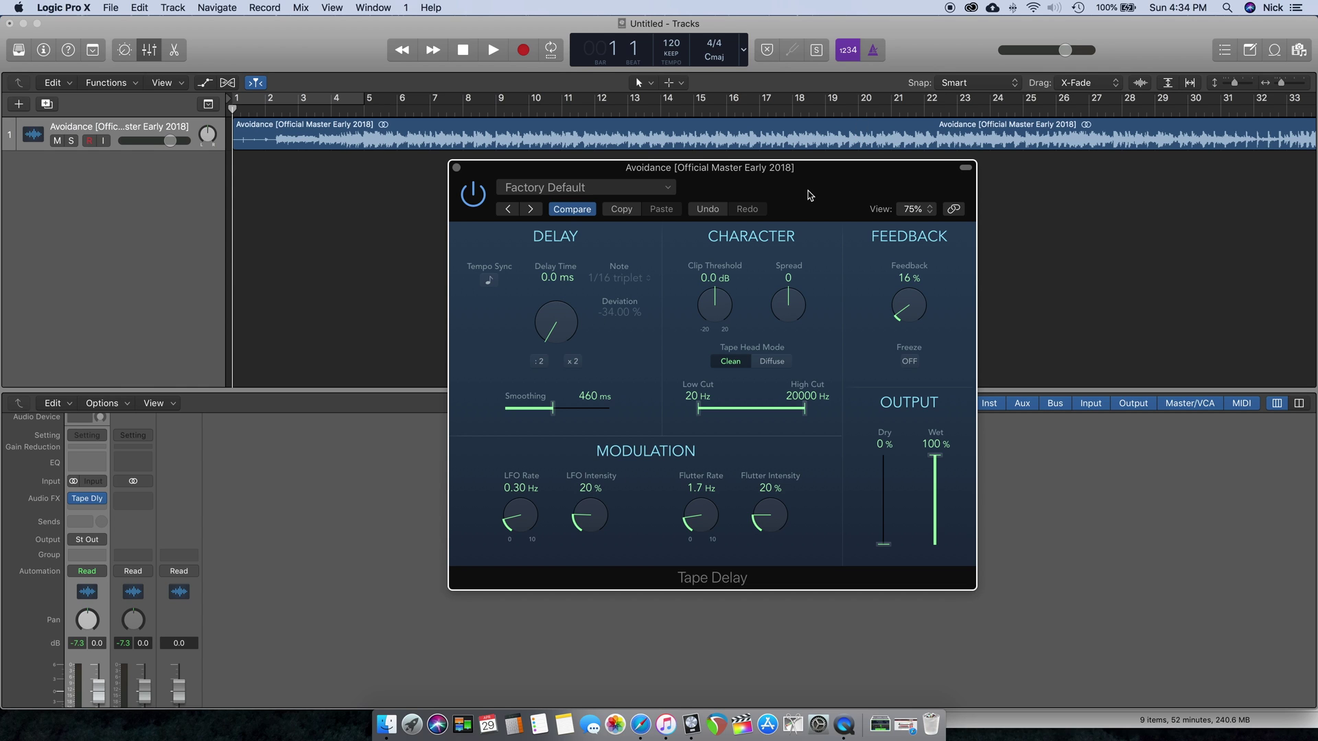
Place the playhead at bar 2 and try a lower high cut before restoring 20000 Hz.
{"action": "left_click_drag", "start_coordinate": [807, 195], "coordinate": [674, 224]}
{"action": "left_click_drag", "start_coordinate": [411, 110], "coordinate": [272, 109]}
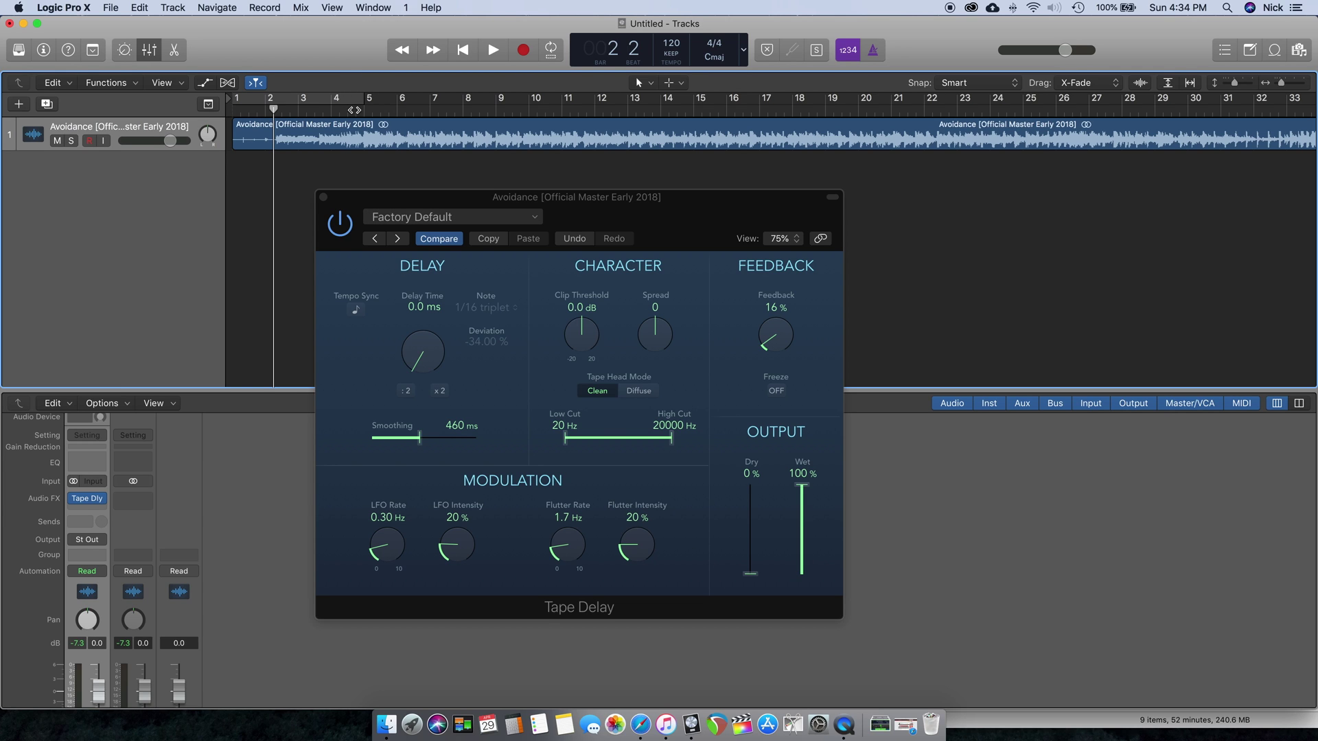
{"action": "mouse_move", "coordinate": [273, 109]}
{"action": "left_mouse_down"}
{"action": "mouse_move", "coordinate": [295, 109]}
{"action": "mouse_move", "coordinate": [275, 109]}
{"action": "left_mouse_up"}
{"action": "mouse_move", "coordinate": [672, 441]}
{"action": "left_mouse_down"}
{"action": "mouse_move", "coordinate": [650, 447]}
{"action": "mouse_move", "coordinate": [696, 452]}
{"action": "left_mouse_up"}
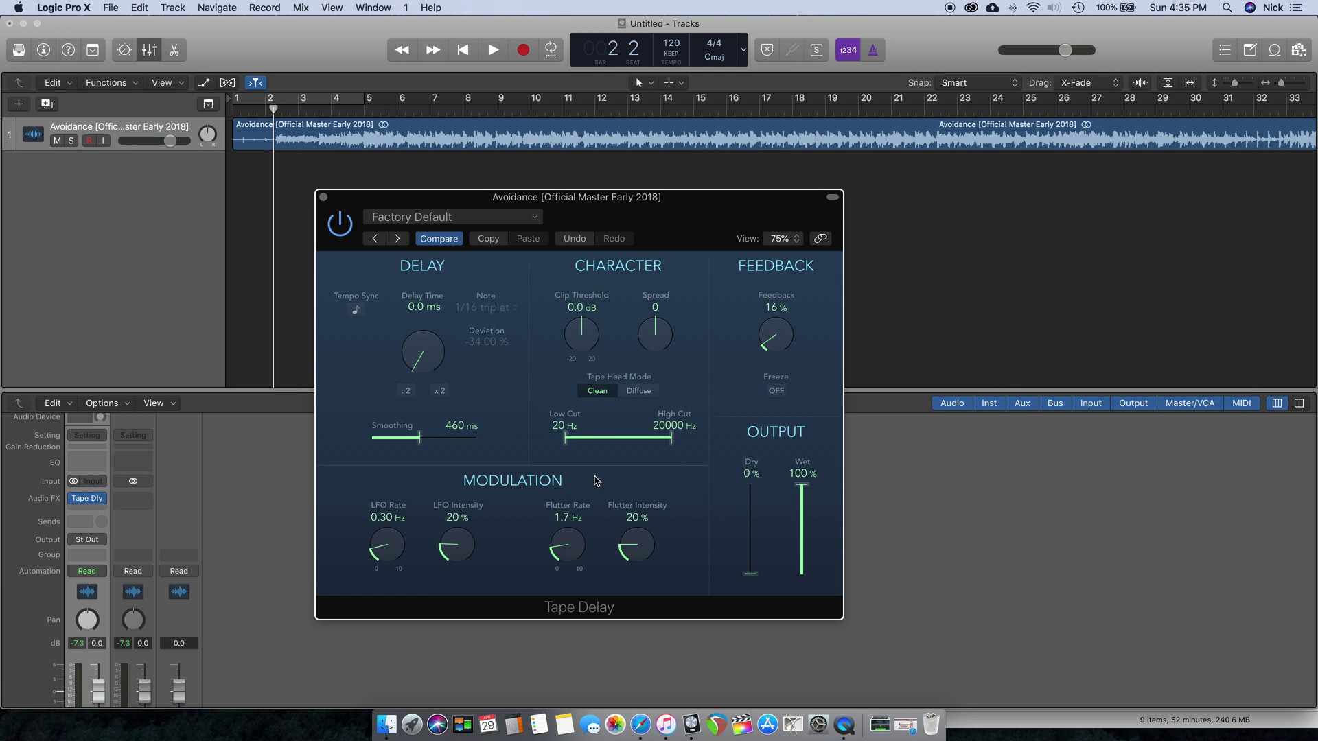
{"action": "mouse_move", "coordinate": [665, 206]}
{"action": "left_mouse_down"}
{"action": "mouse_move", "coordinate": [644, 215]}
{"action": "mouse_move", "coordinate": [663, 211]}
{"action": "left_mouse_up"}
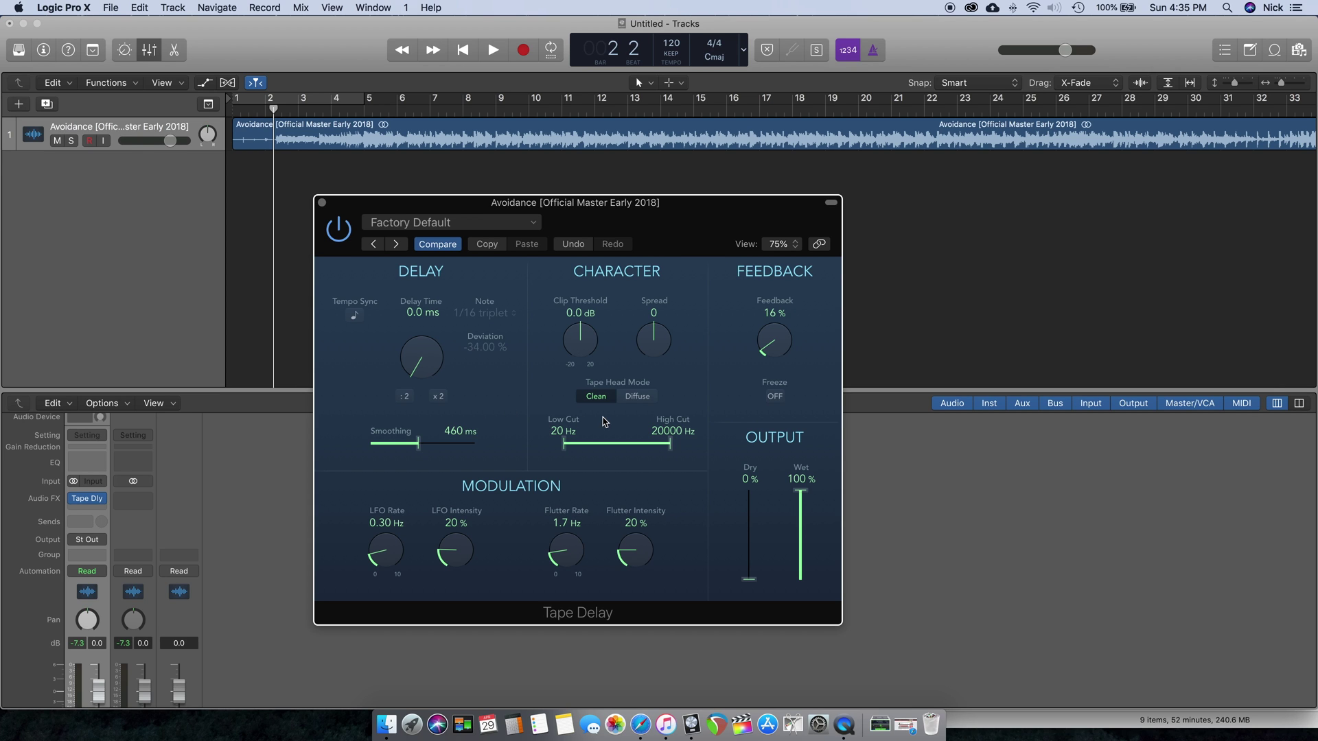
{"action": "left_click_drag", "start_coordinate": [671, 247], "coordinate": [695, 230]}
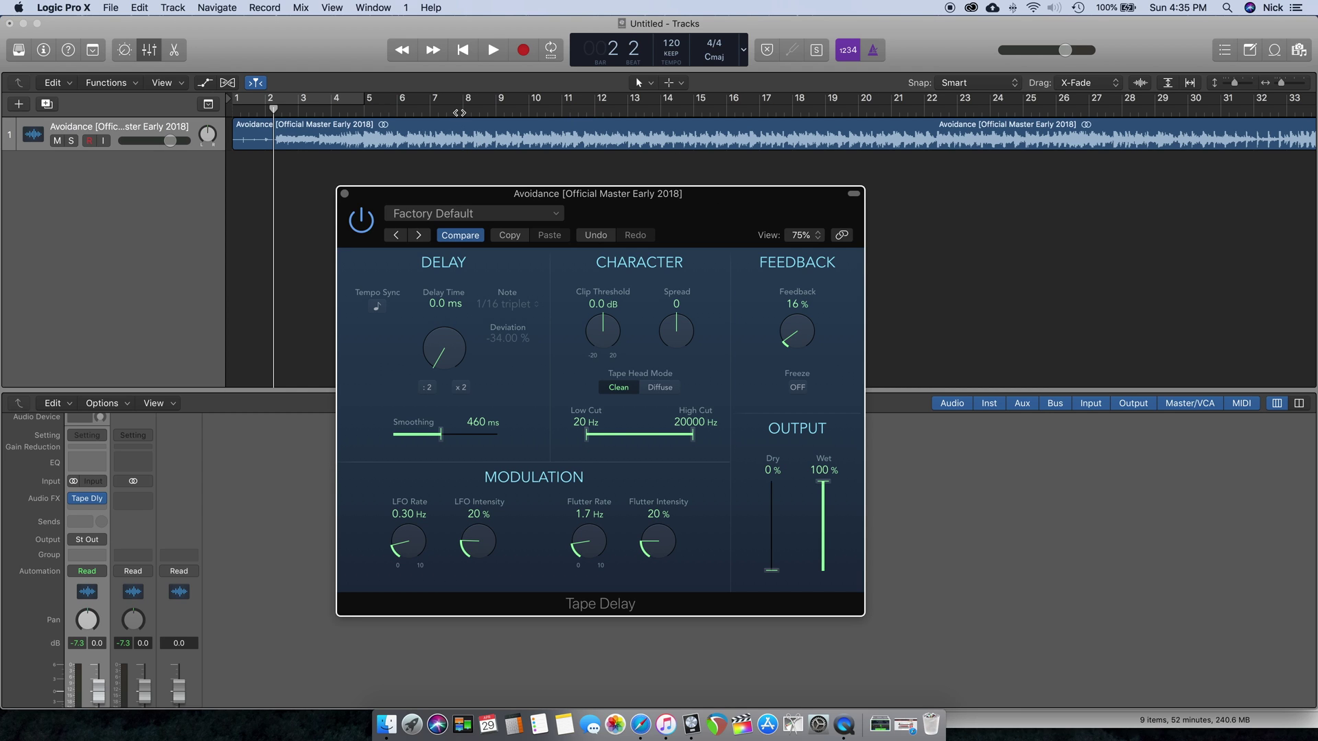
{"action": "left_click_drag", "start_coordinate": [459, 112], "coordinate": [273, 112]}
{"action": "key", "text": "space"}
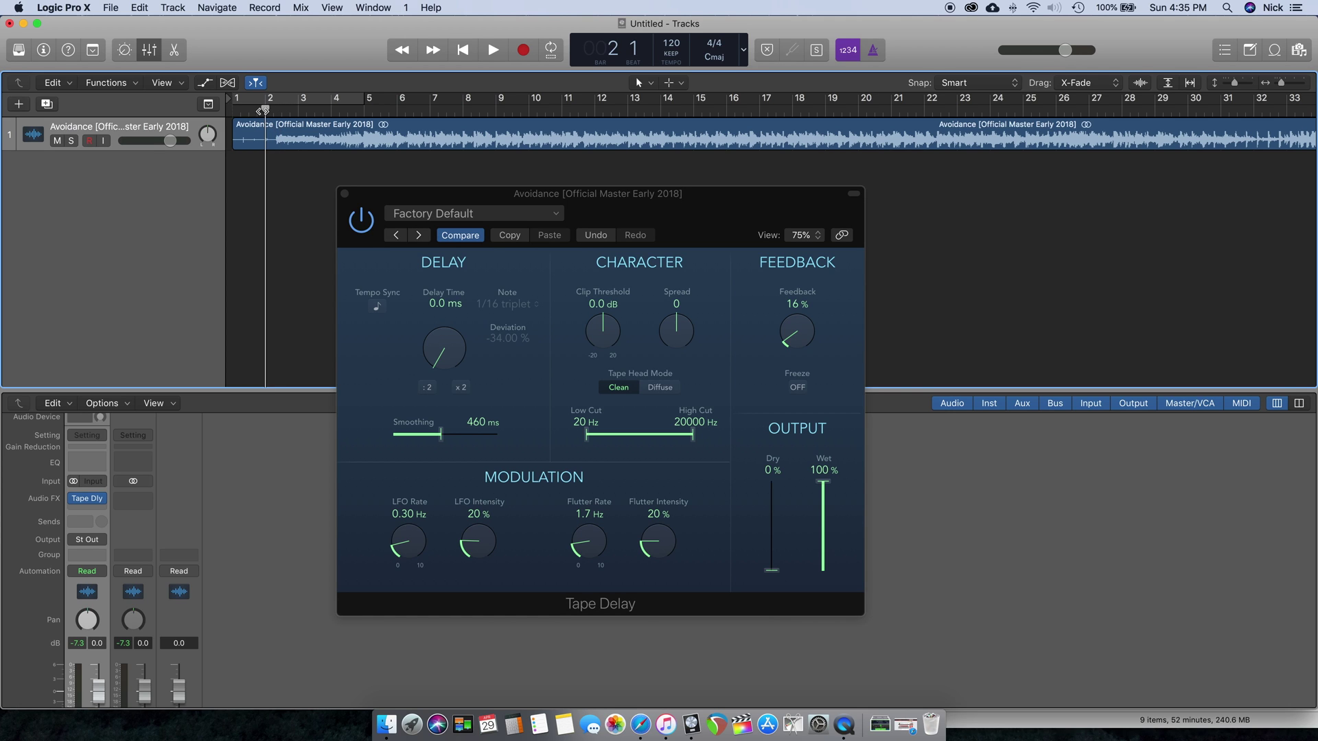
{"action": "left_click", "coordinate": [369, 227]}
{"action": "left_click", "coordinate": [273, 118]}
{"action": "key", "text": "space"}
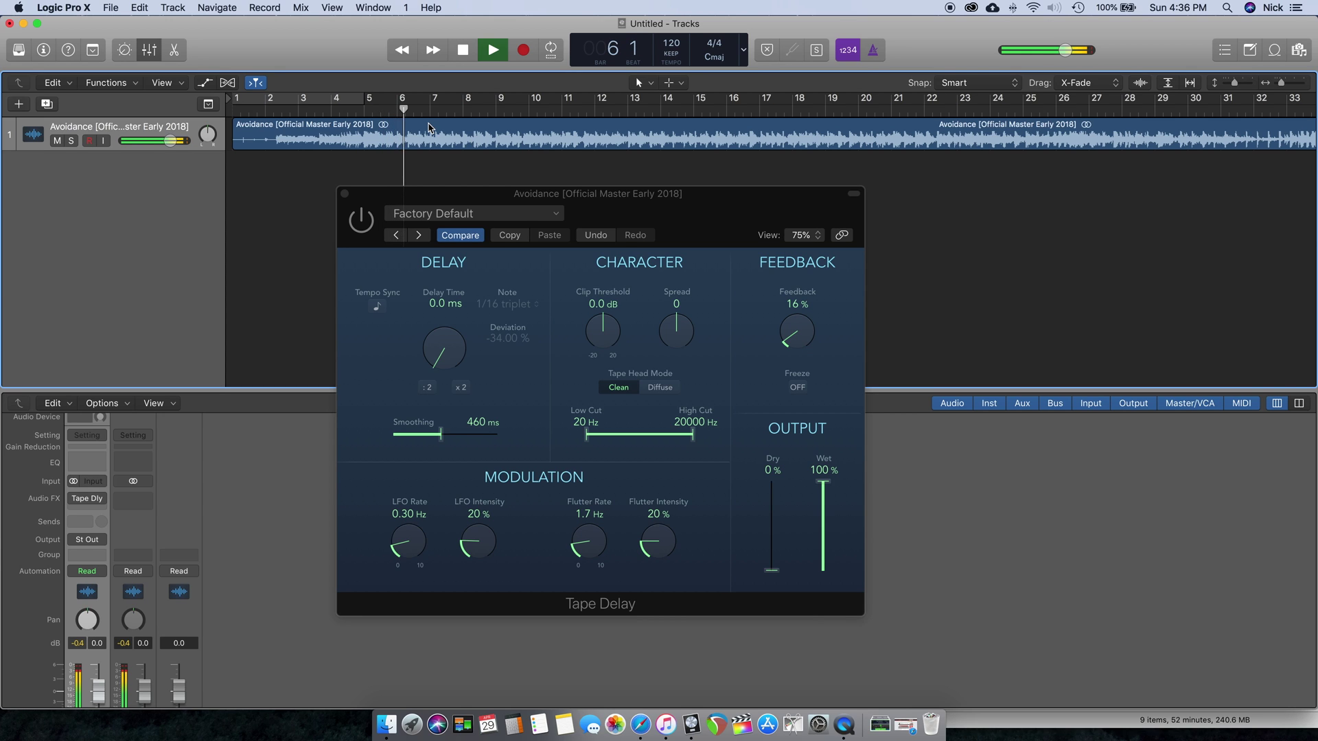
{"action": "key", "text": "space"}
{"action": "left_click_drag", "start_coordinate": [305, 107], "coordinate": [265, 115]}
Audition the Tape Delay by playing the song from bar 2.
{"action": "left_click", "coordinate": [348, 226]}
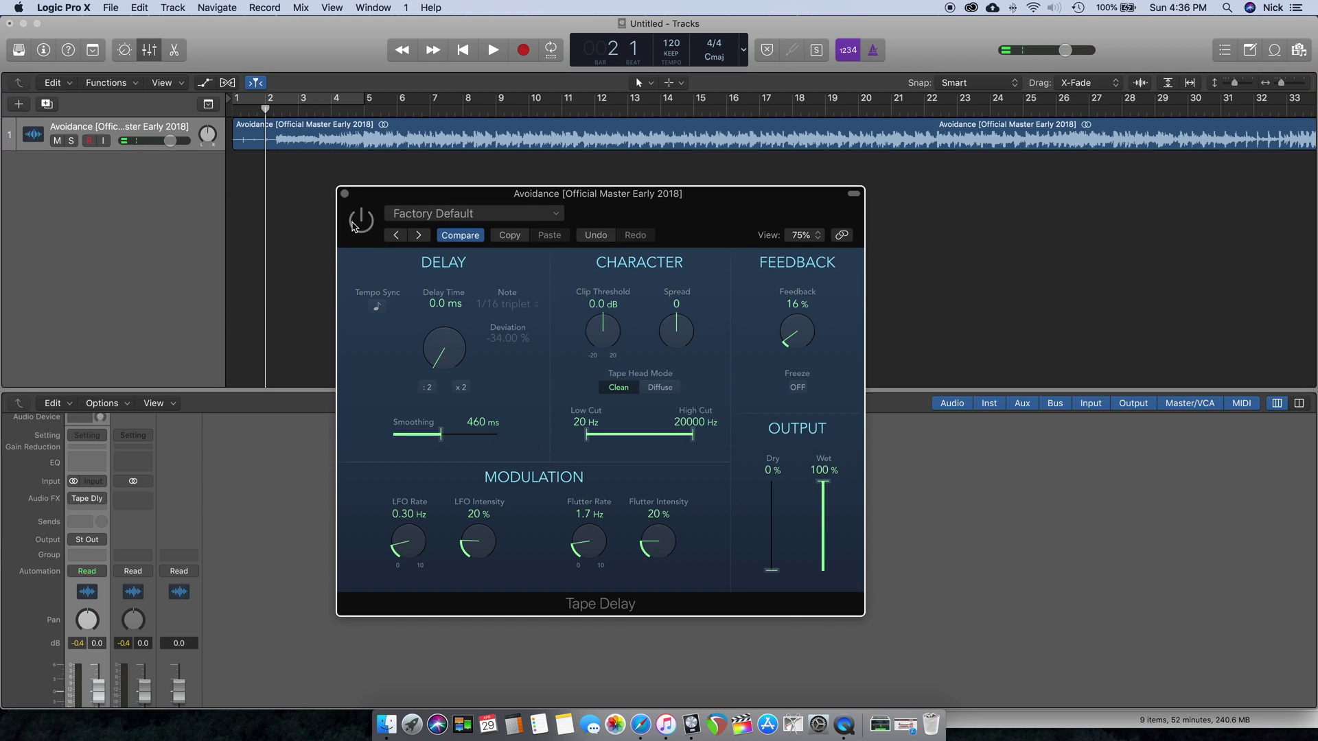
{"action": "key", "text": "space"}
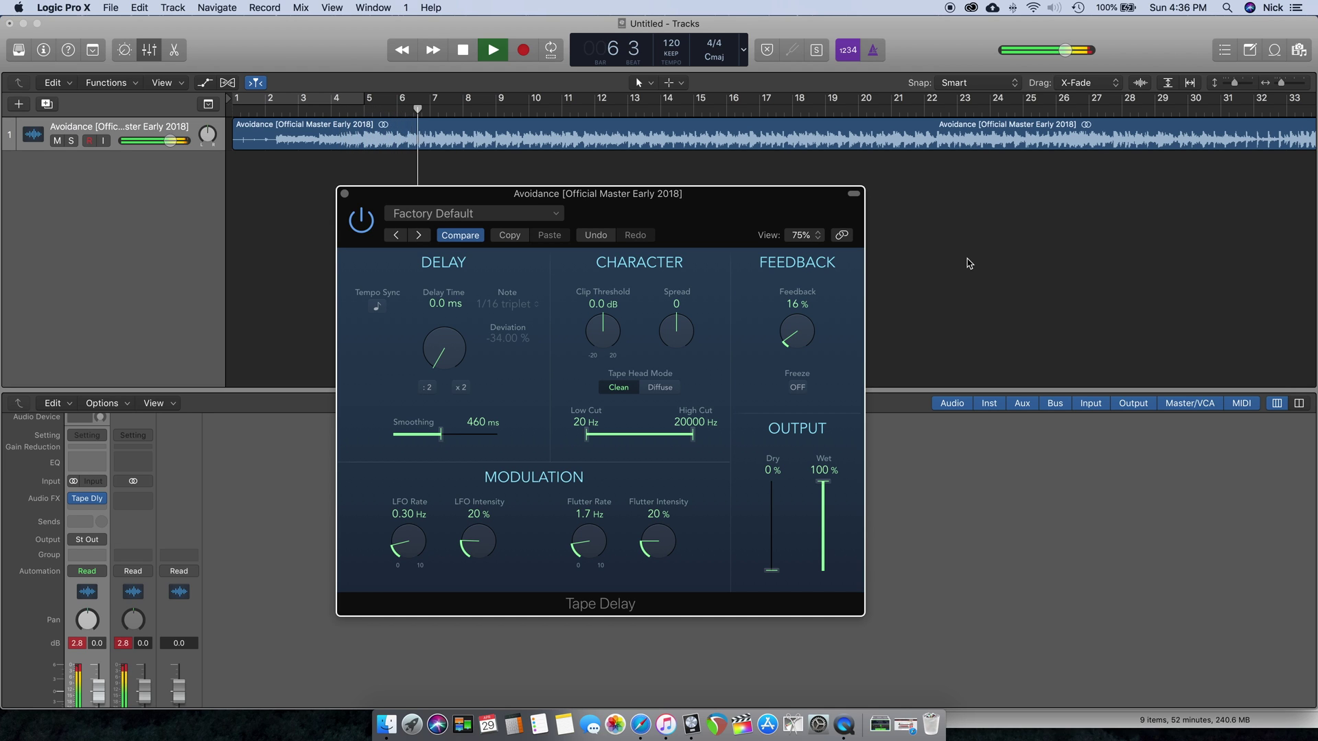
{"action": "key", "text": "space"}
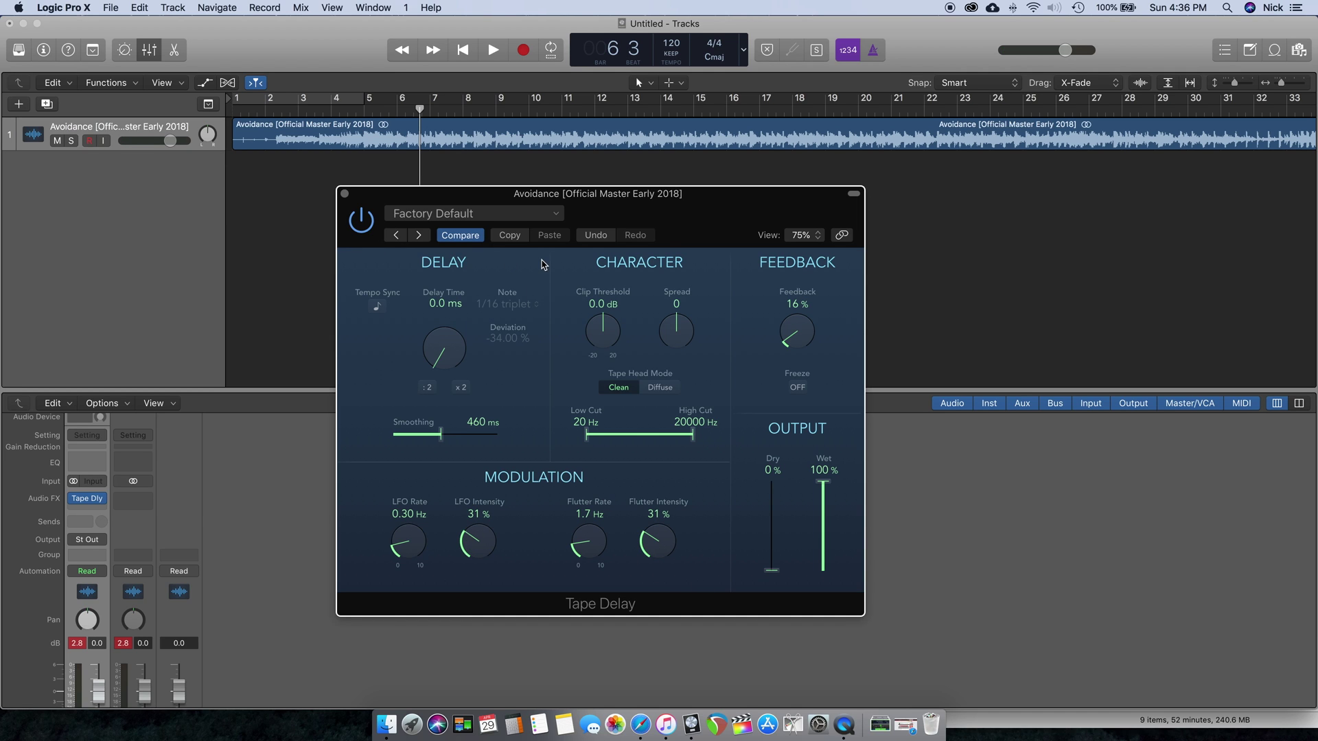
{"action": "left_click", "coordinate": [283, 110]}
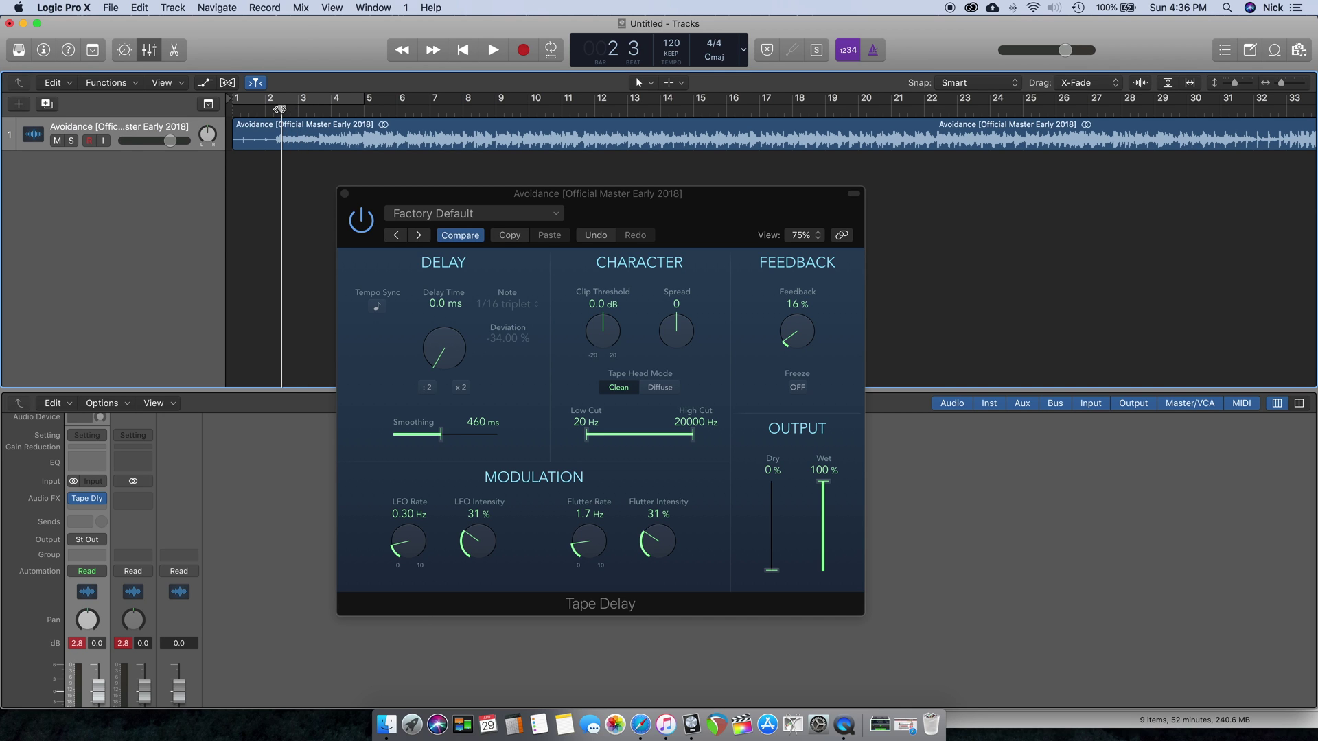
{"action": "left_click_drag", "start_coordinate": [280, 109], "coordinate": [275, 110]}
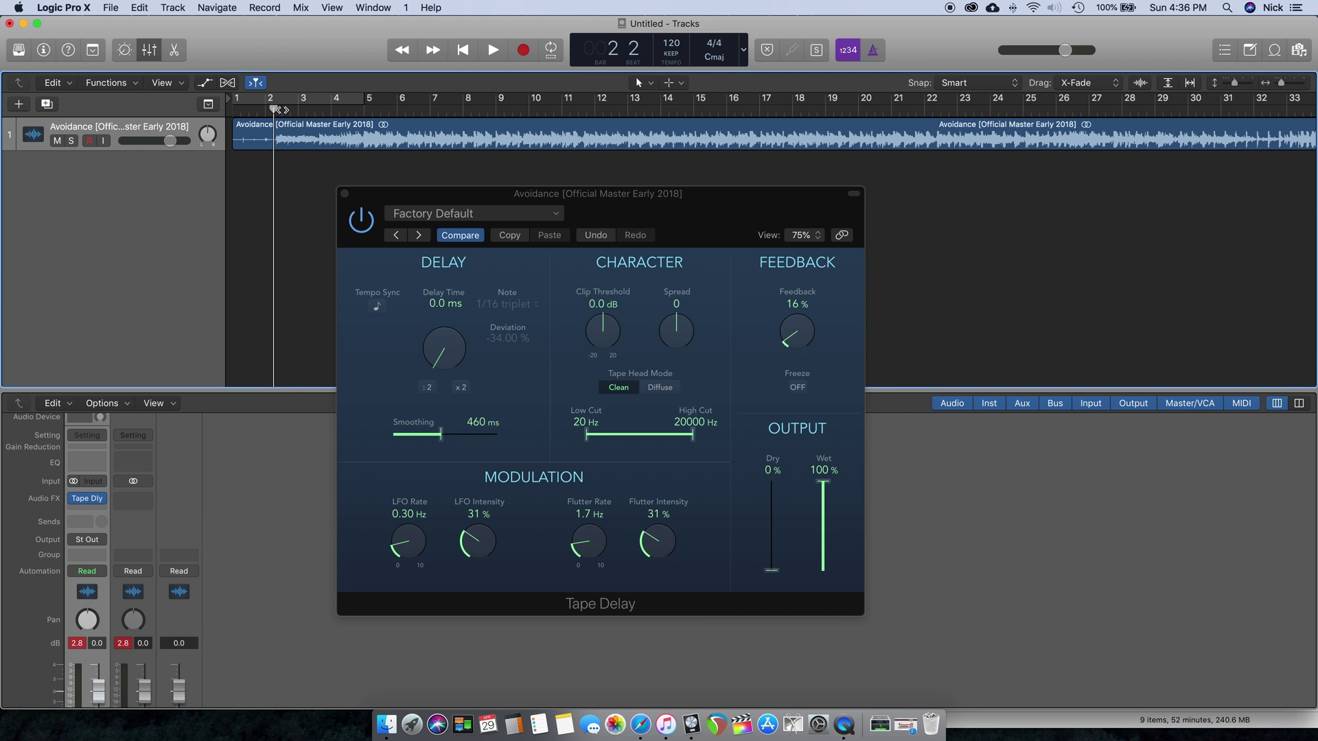
{"action": "key", "text": "space"}
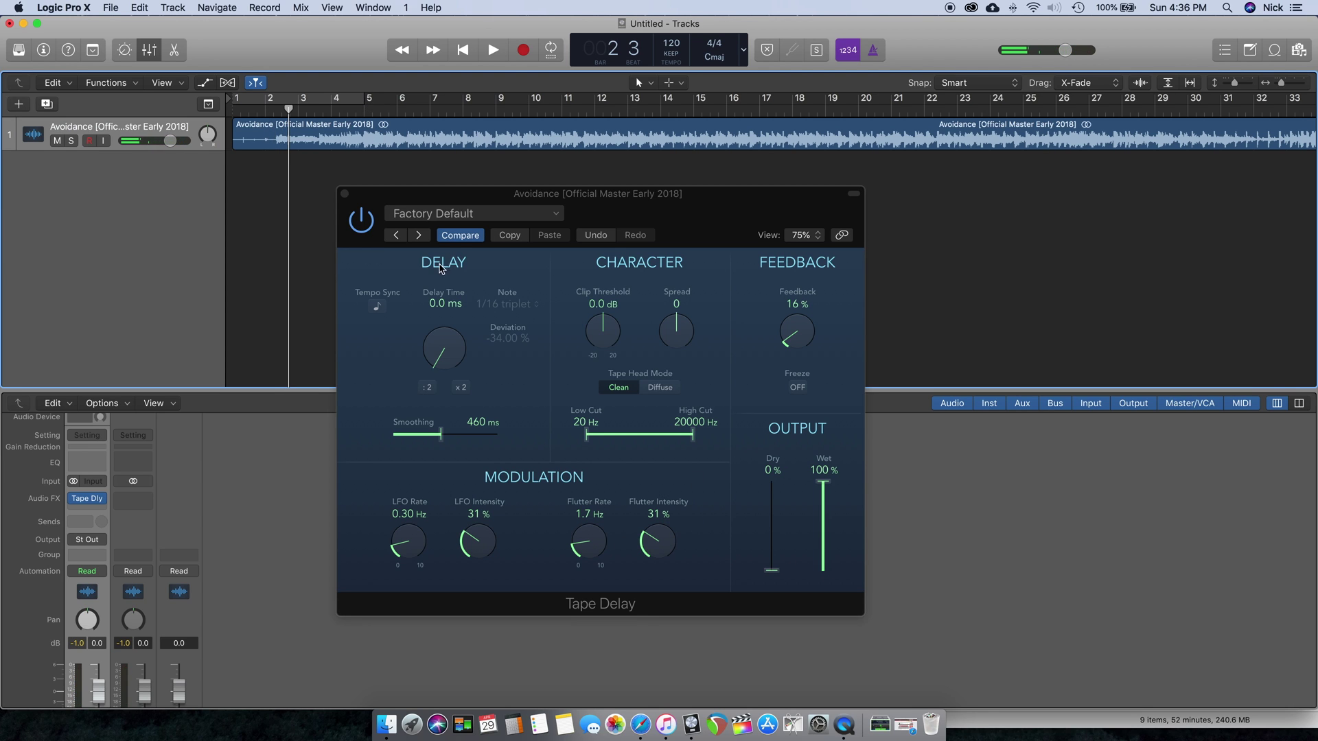
{"action": "key", "text": "space"}
Play from bar 2 and push modulation up: LFO 100% at 1.72 Hz, flutter 93% at 4.8 Hz.
{"action": "mouse_move", "coordinate": [289, 110]}
{"action": "left_mouse_down"}
{"action": "mouse_move", "coordinate": [259, 110]}
{"action": "mouse_move", "coordinate": [273, 109]}
{"action": "left_mouse_up"}
{"action": "key", "text": "space"}
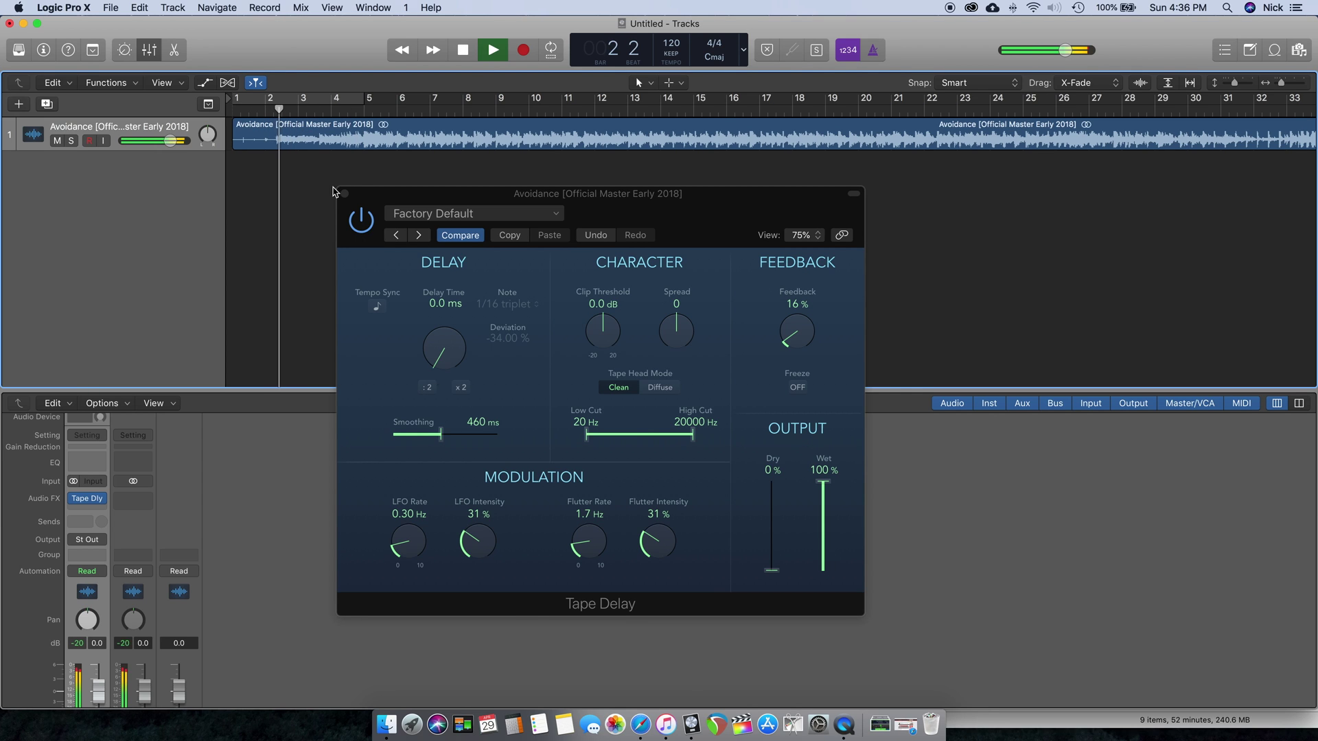
{"action": "left_click_drag", "start_coordinate": [479, 543], "coordinate": [633, 442]}
{"action": "left_click_drag", "start_coordinate": [471, 547], "coordinate": [484, 480]}
{"action": "left_click_drag", "start_coordinate": [659, 557], "coordinate": [660, 545]}
{"action": "left_click_drag", "start_coordinate": [565, 554], "coordinate": [560, 494]}
{"action": "left_click_drag", "start_coordinate": [411, 543], "coordinate": [441, 476]}
Pull LFO intensity down to 40% and flutter intensity to 42%, then stop playback.
{"action": "left_click", "coordinate": [394, 433]}
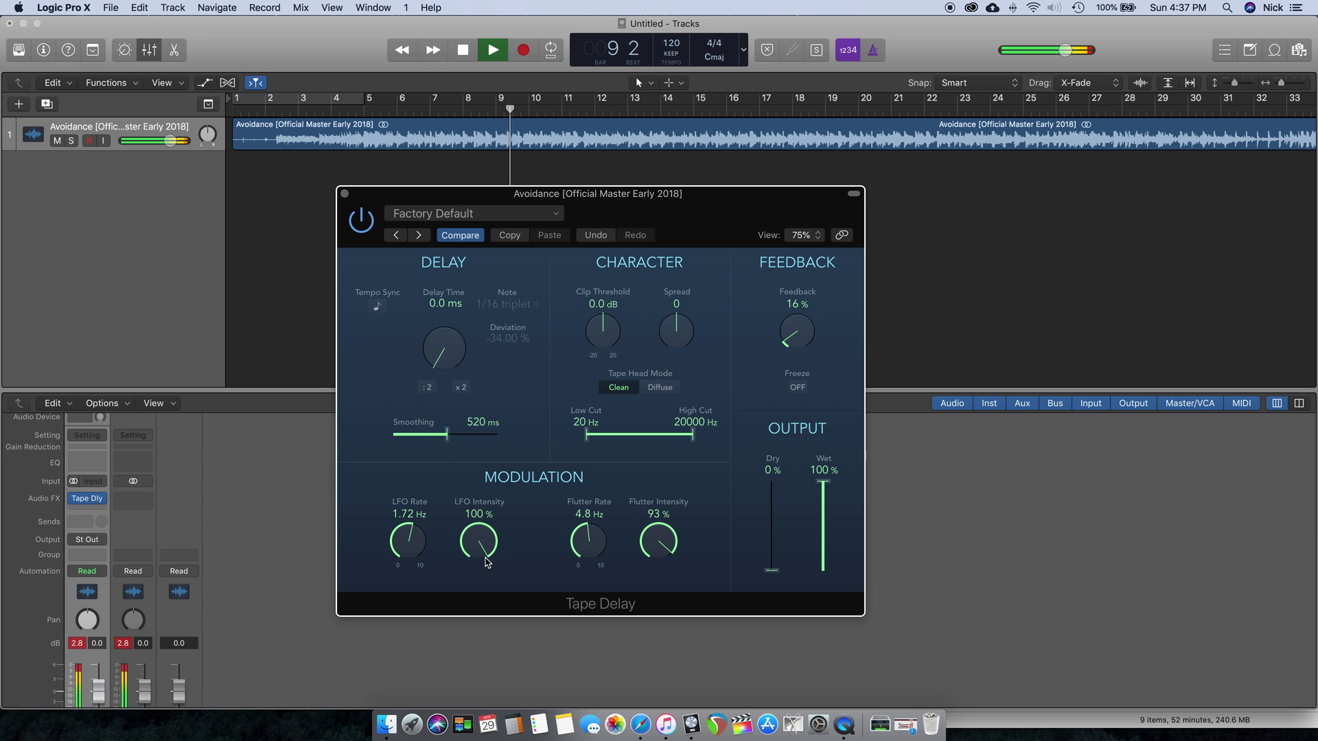
{"action": "left_click_drag", "start_coordinate": [489, 556], "coordinate": [489, 601]}
{"action": "left_click_drag", "start_coordinate": [658, 541], "coordinate": [669, 641]}
{"action": "key", "text": "space"}
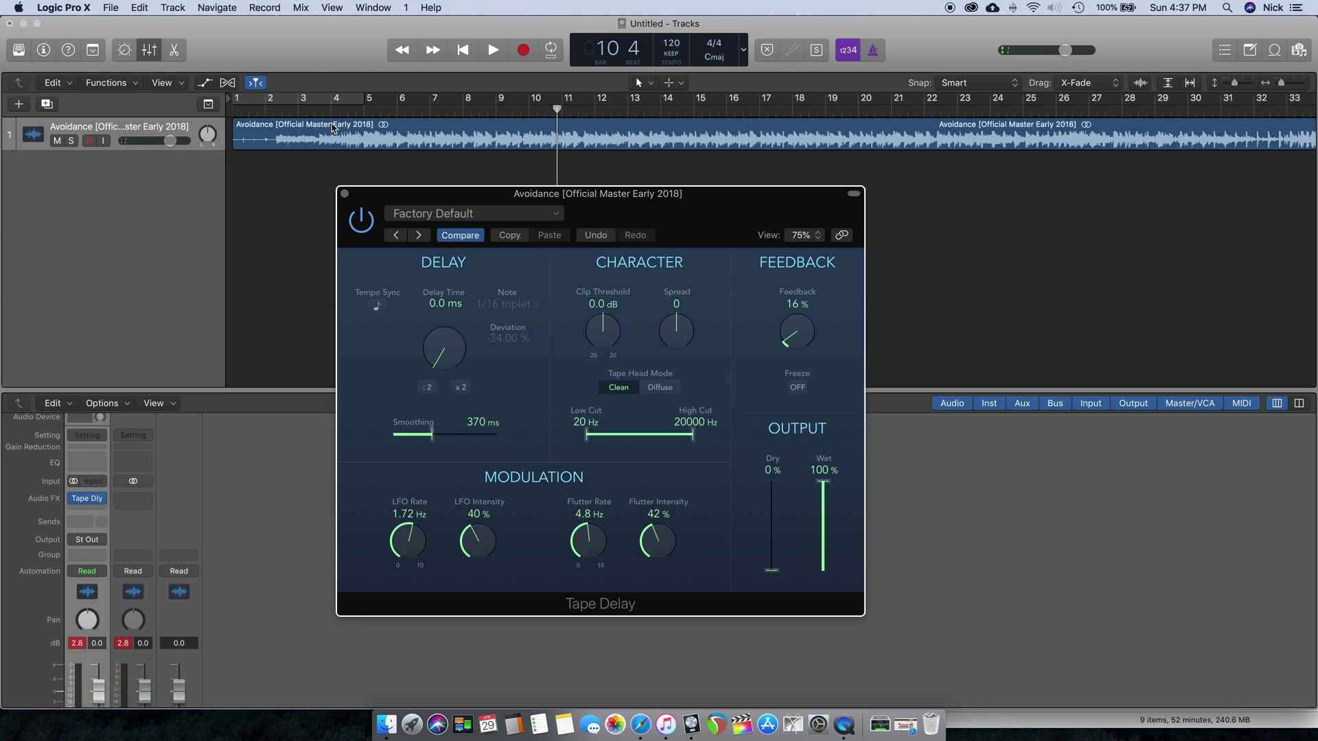
Play from bar 2, lengthen Smoothing to 420 ms, and return the playhead to bar 2.
{"action": "left_click_drag", "start_coordinate": [334, 110], "coordinate": [273, 110]}
{"action": "key", "text": "space"}
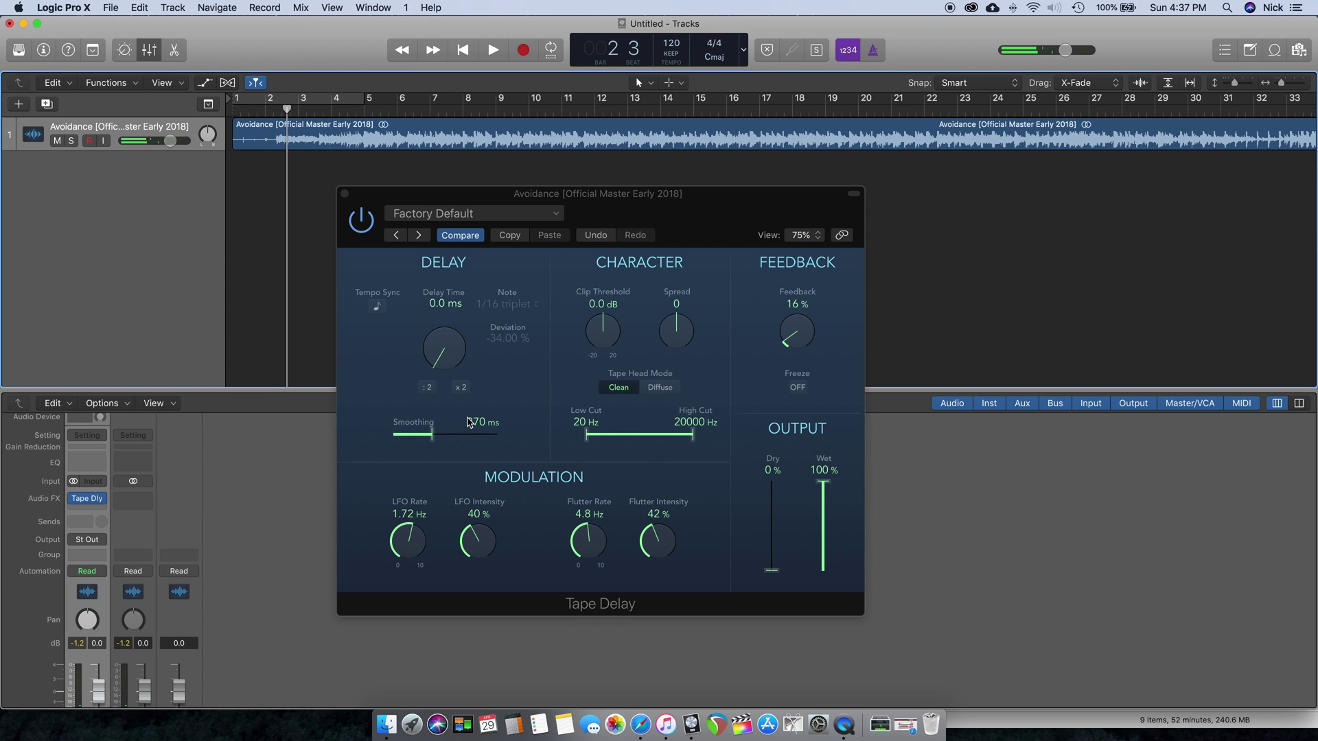
{"action": "left_click_drag", "start_coordinate": [434, 437], "coordinate": [441, 437]}
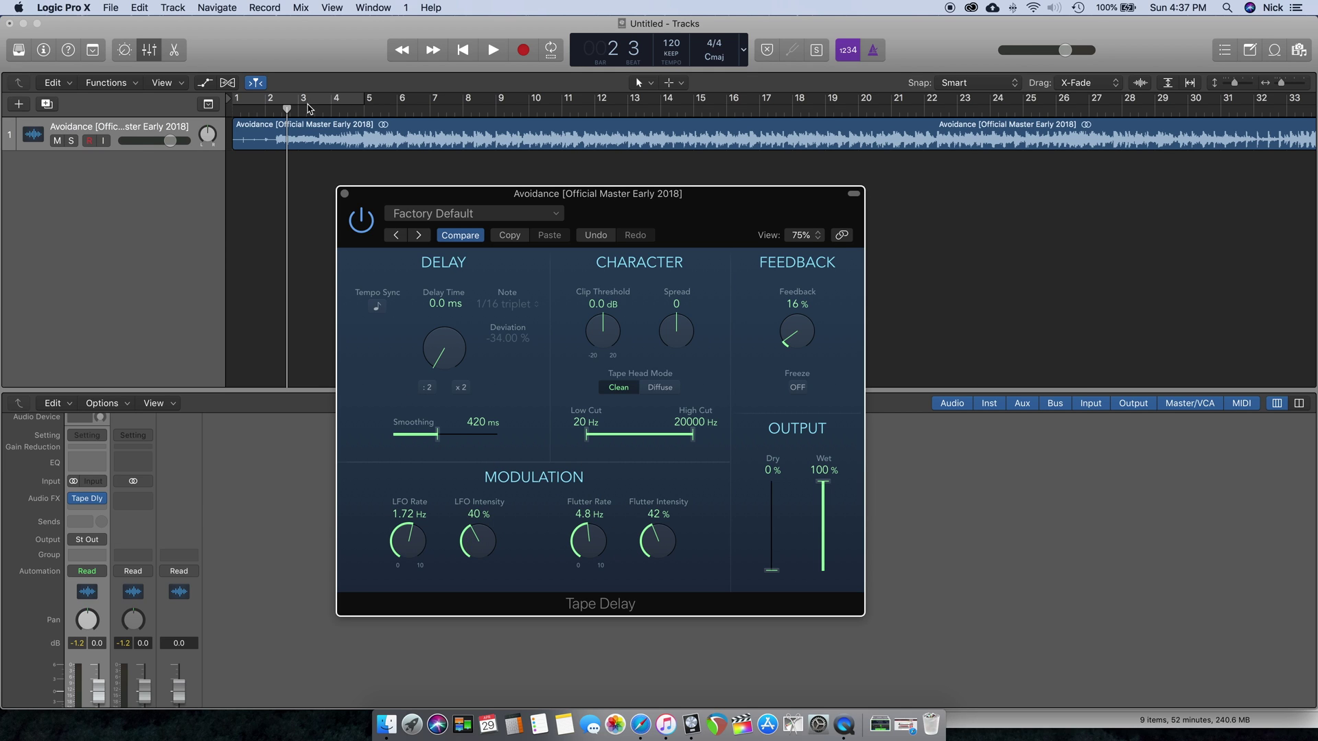
{"action": "left_click_drag", "start_coordinate": [287, 109], "coordinate": [272, 113]}
Play from bar 2 and calm modulation to LFO 0.36 Hz/18% and flutter 2.1 Hz/22%.
{"action": "left_click", "coordinate": [272, 113]}
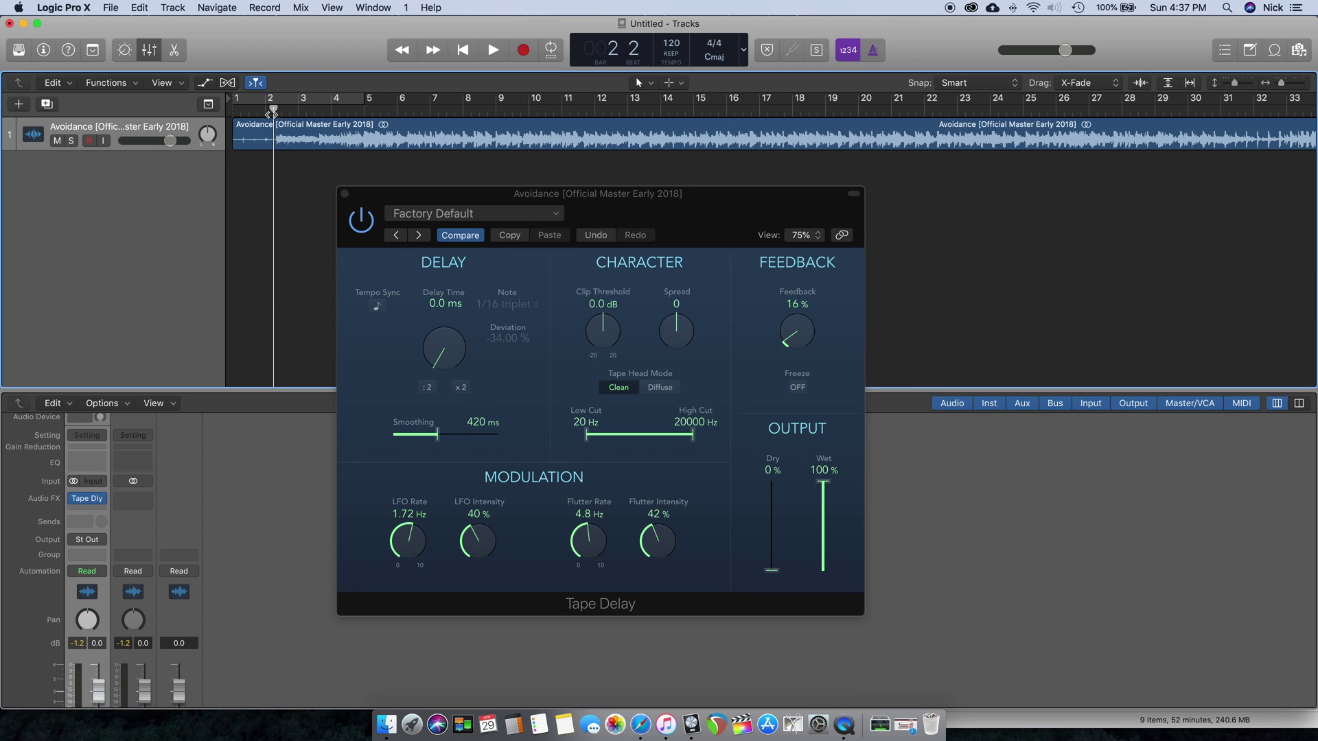
{"action": "key", "text": "space"}
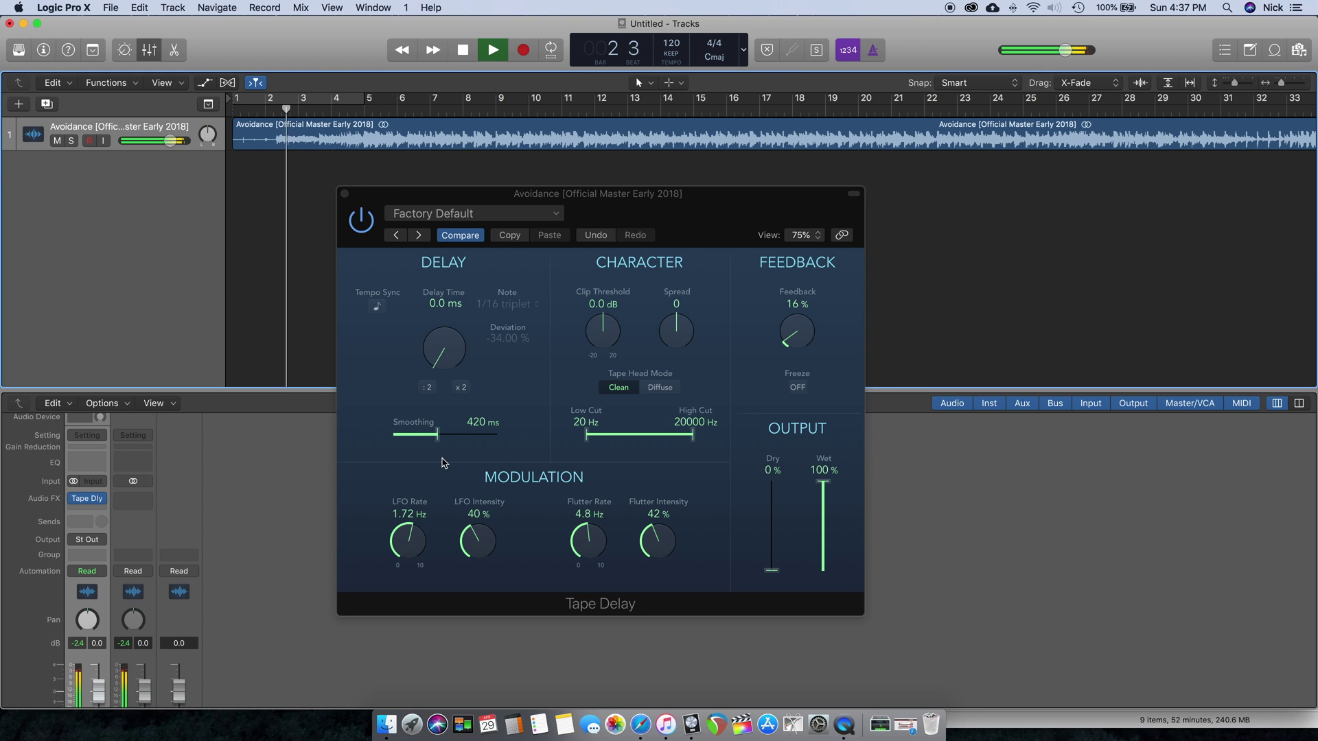
{"action": "left_click_drag", "start_coordinate": [466, 543], "coordinate": [485, 609]}
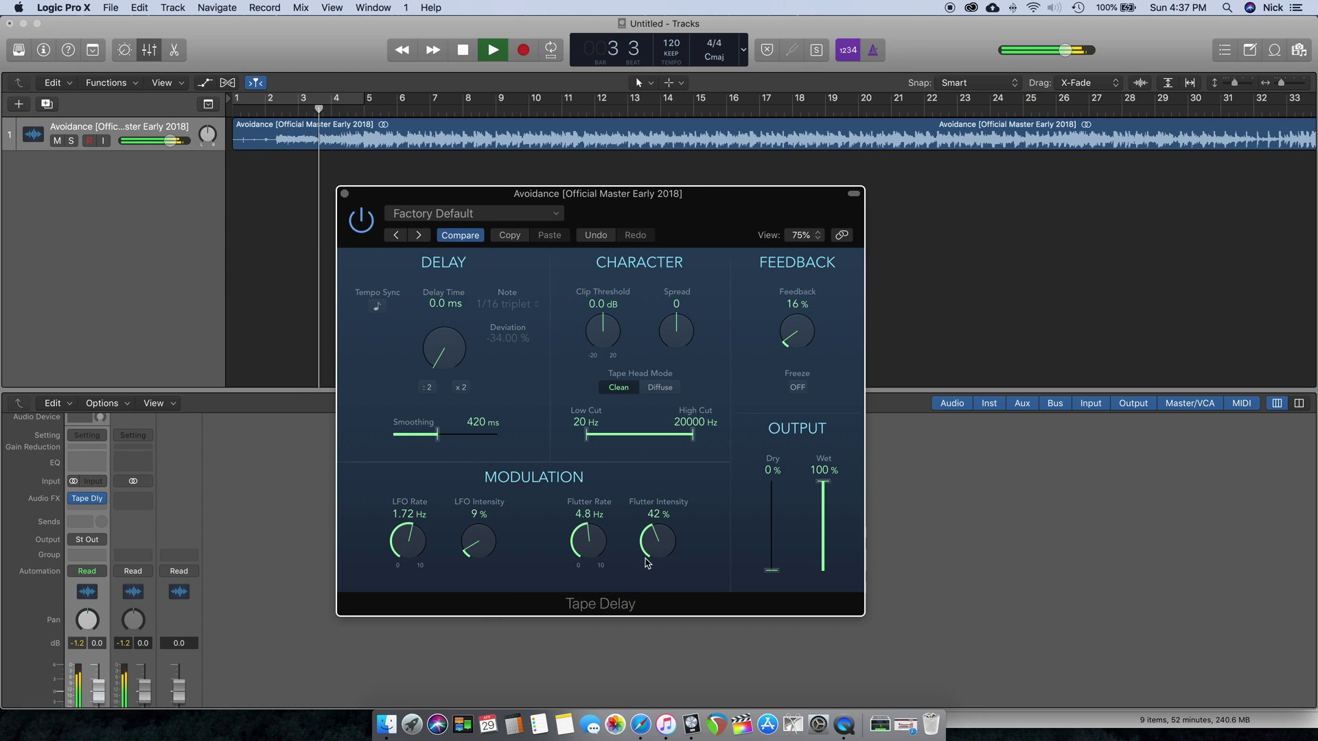
{"action": "left_click_drag", "start_coordinate": [675, 553], "coordinate": [663, 593]}
{"action": "left_click_drag", "start_coordinate": [478, 549], "coordinate": [431, 604]}
{"action": "left_click_drag", "start_coordinate": [606, 539], "coordinate": [602, 594]}
{"action": "left_click_drag", "start_coordinate": [475, 549], "coordinate": [472, 530]}
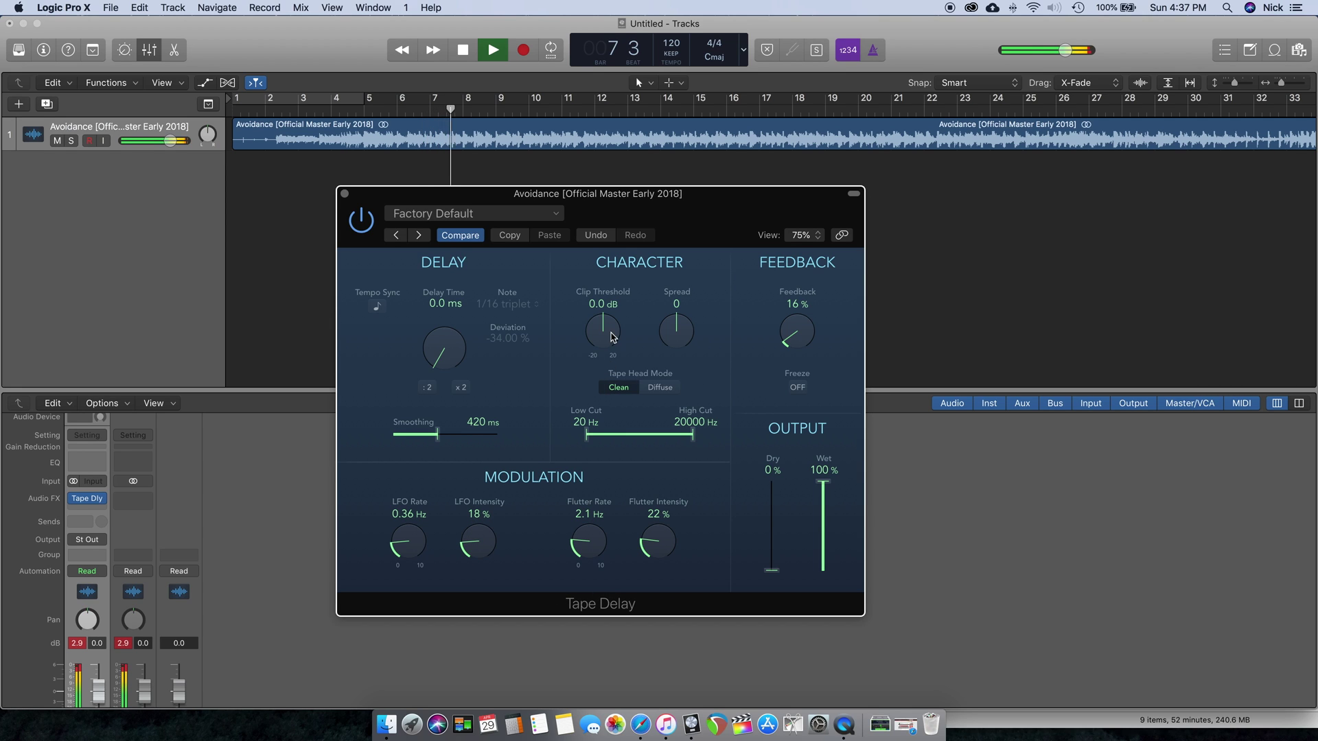
Lower the song track to -5.1 dB, set flutter rate 2.3 Hz, clip threshold -0.8 dB, spread 0.
{"action": "left_click_drag", "start_coordinate": [179, 140], "coordinate": [165, 141]}
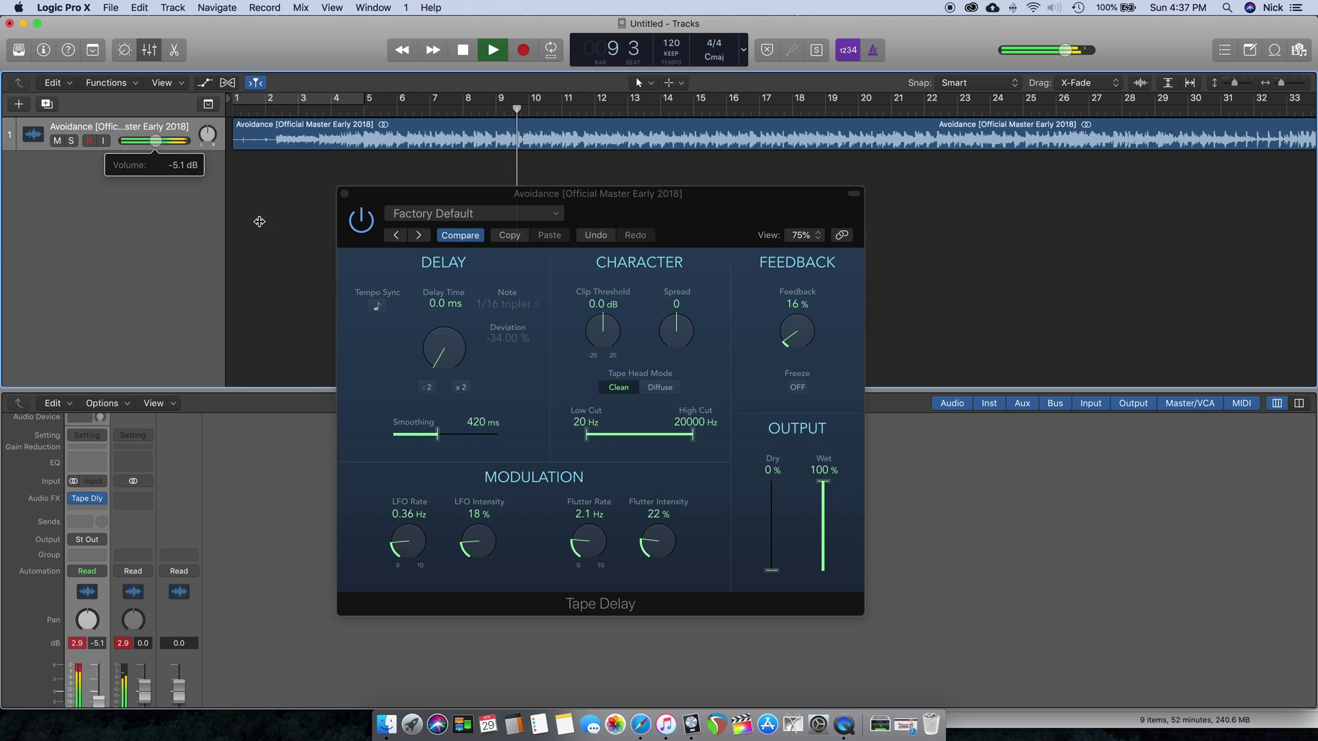
{"action": "key", "text": "space"}
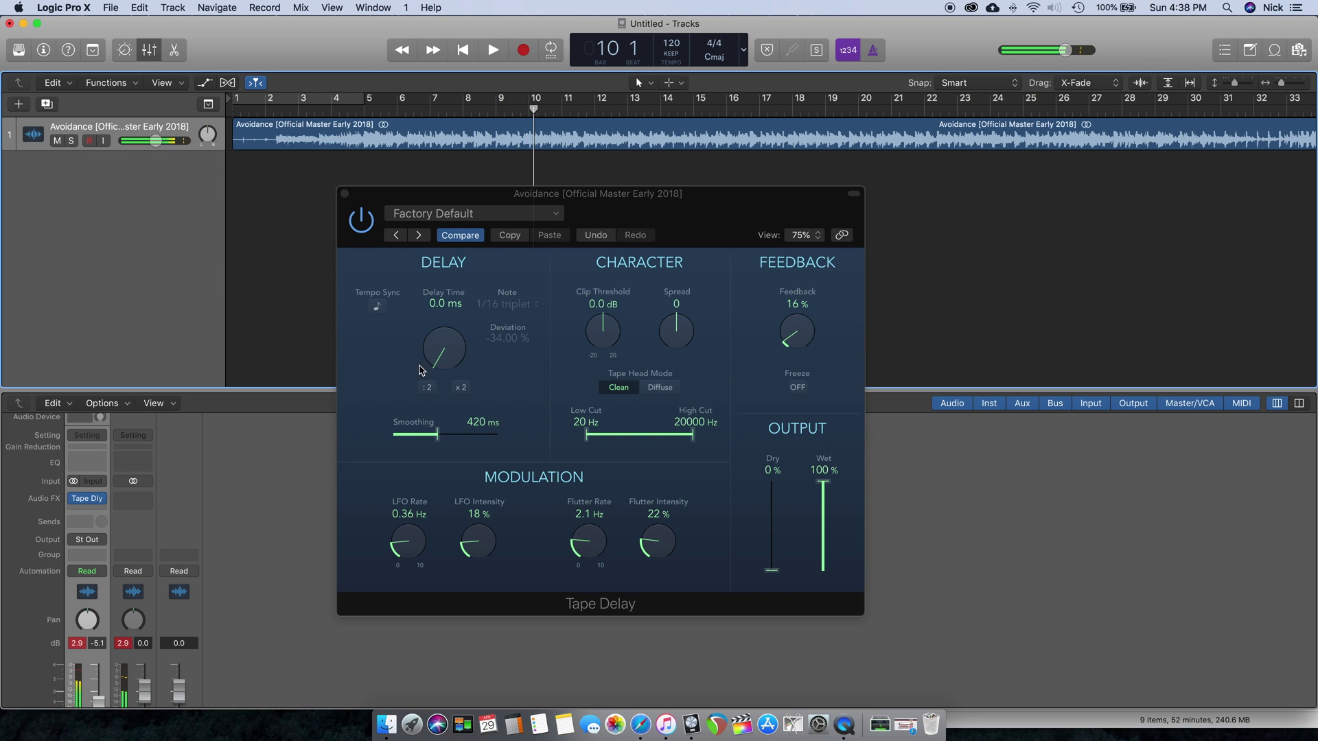
{"action": "left_click_drag", "start_coordinate": [589, 539], "coordinate": [589, 536]}
{"action": "key", "text": "space"}
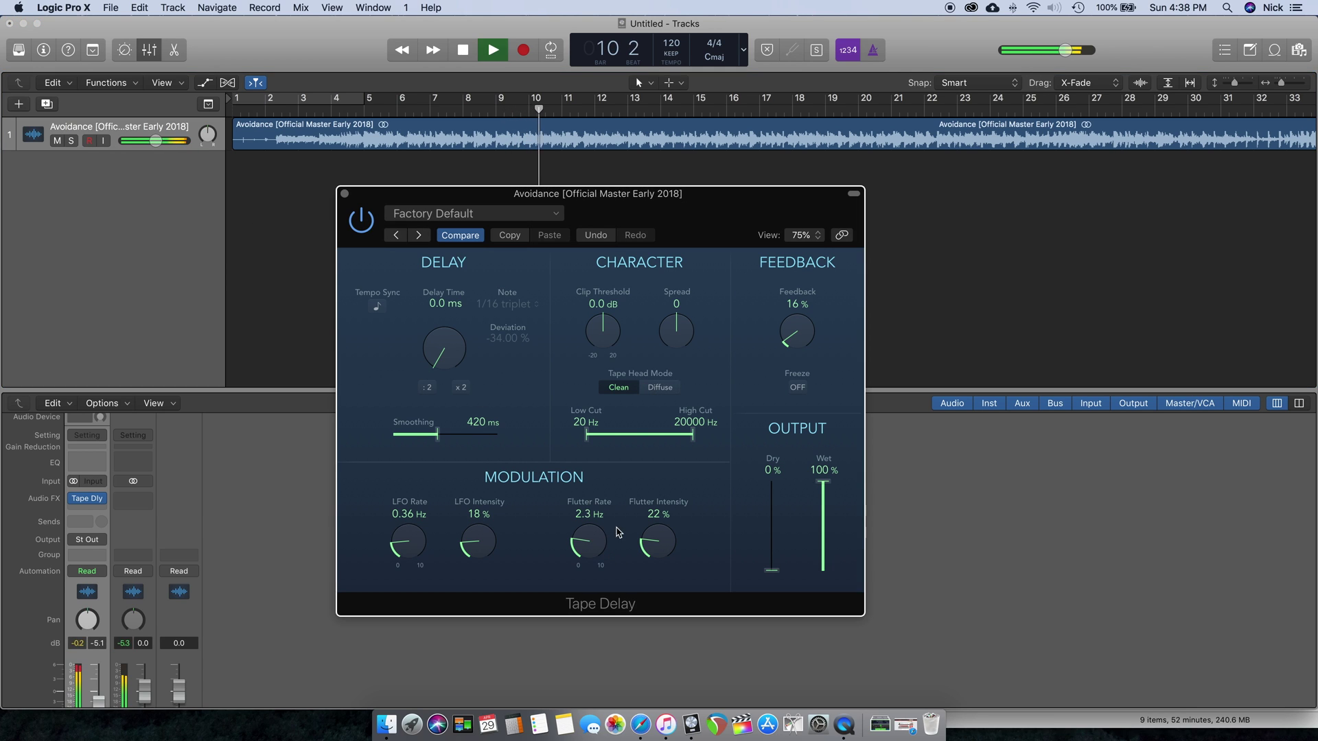
{"action": "key", "text": "space"}
{"action": "key", "text": "space"}
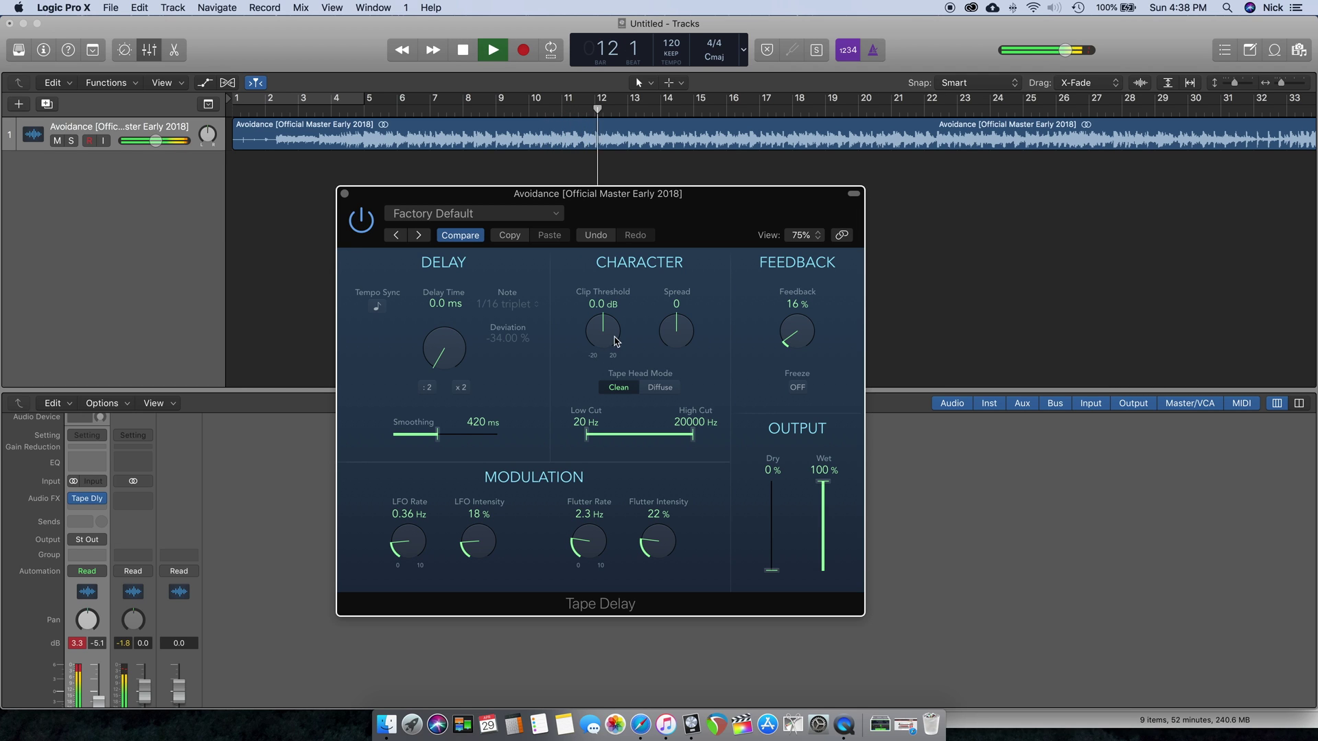
{"action": "mouse_move", "coordinate": [602, 333]}
{"action": "left_mouse_down"}
{"action": "mouse_move", "coordinate": [609, 393]}
{"action": "mouse_move", "coordinate": [588, 326]}
{"action": "mouse_move", "coordinate": [589, 341]}
{"action": "left_mouse_up"}
{"action": "mouse_move", "coordinate": [676, 340]}
{"action": "left_mouse_down"}
{"action": "mouse_move", "coordinate": [677, 224]}
{"action": "mouse_move", "coordinate": [659, 301]}
{"action": "mouse_move", "coordinate": [680, 450]}
{"action": "mouse_move", "coordinate": [667, 324]}
{"action": "mouse_move", "coordinate": [671, 340]}
{"action": "left_mouse_up"}
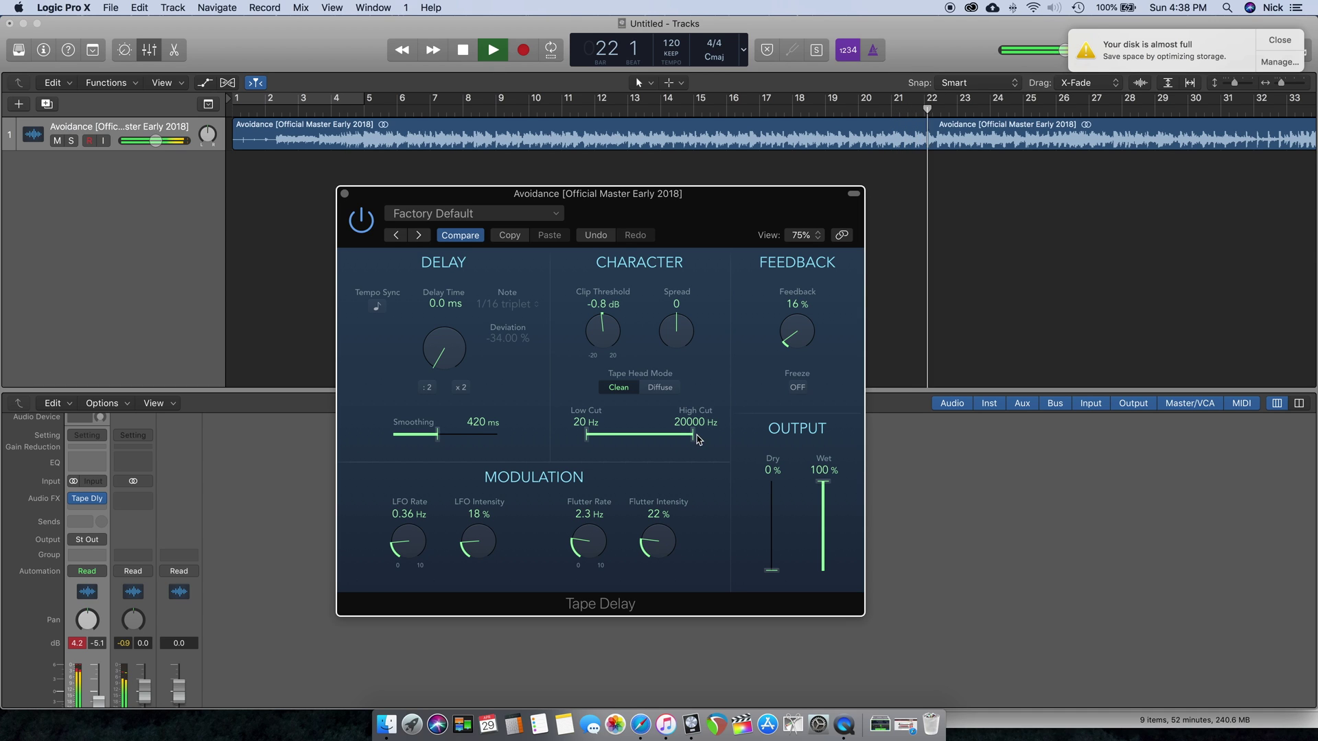
After trying cut filters, set clip threshold +7.2 dB, smoothing 460 ms, both intensities 24%.
{"action": "mouse_move", "coordinate": [693, 435]}
{"action": "left_mouse_down"}
{"action": "mouse_move", "coordinate": [623, 440]}
{"action": "mouse_move", "coordinate": [710, 441]}
{"action": "left_mouse_up"}
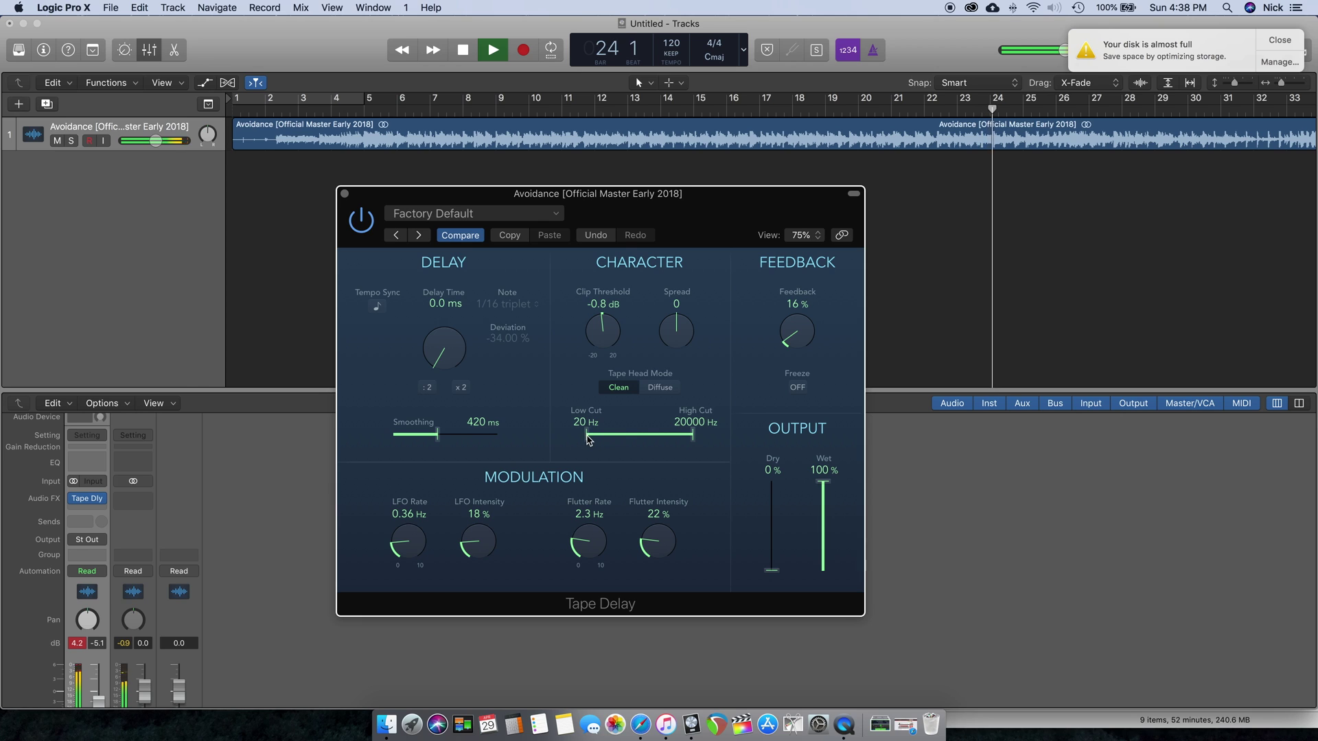
{"action": "left_click_drag", "start_coordinate": [588, 436], "coordinate": [586, 440]}
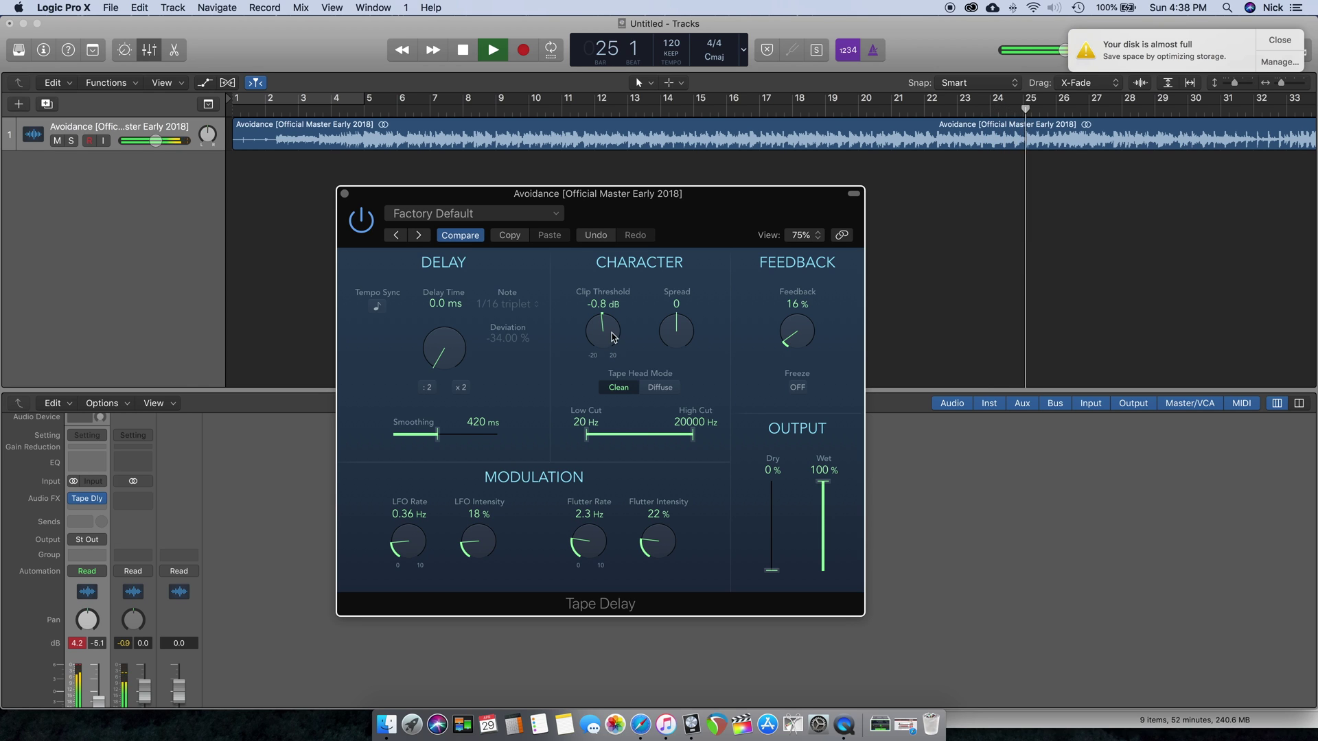
{"action": "left_click_drag", "start_coordinate": [618, 337], "coordinate": [615, 313]}
{"action": "left_click_drag", "start_coordinate": [440, 431], "coordinate": [443, 433]}
{"action": "left_click_drag", "start_coordinate": [487, 553], "coordinate": [485, 542]}
{"action": "left_click_drag", "start_coordinate": [656, 546], "coordinate": [670, 549]}
{"action": "key", "text": "space"}
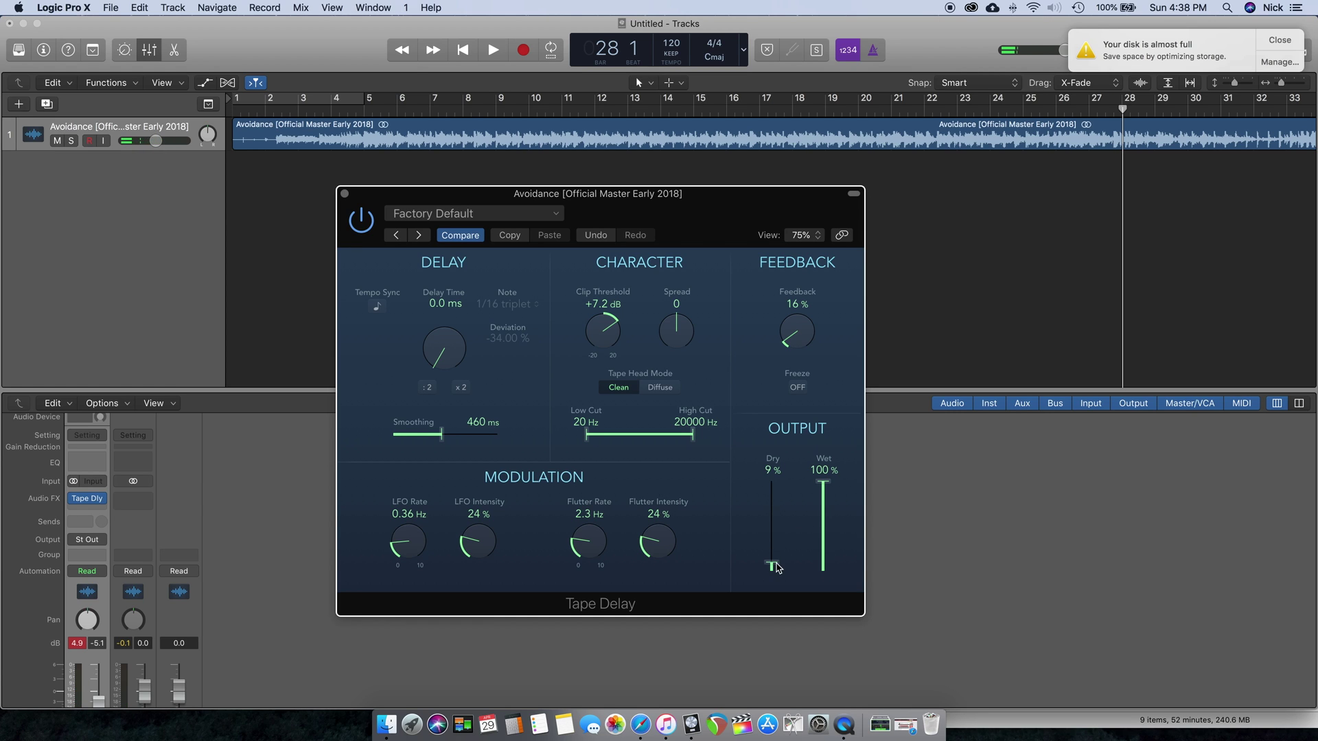
Play the song from bar 2 while blending some dry signal into the Tape Delay.
{"action": "left_click_drag", "start_coordinate": [302, 112], "coordinate": [266, 110]}
{"action": "key", "text": "space"}
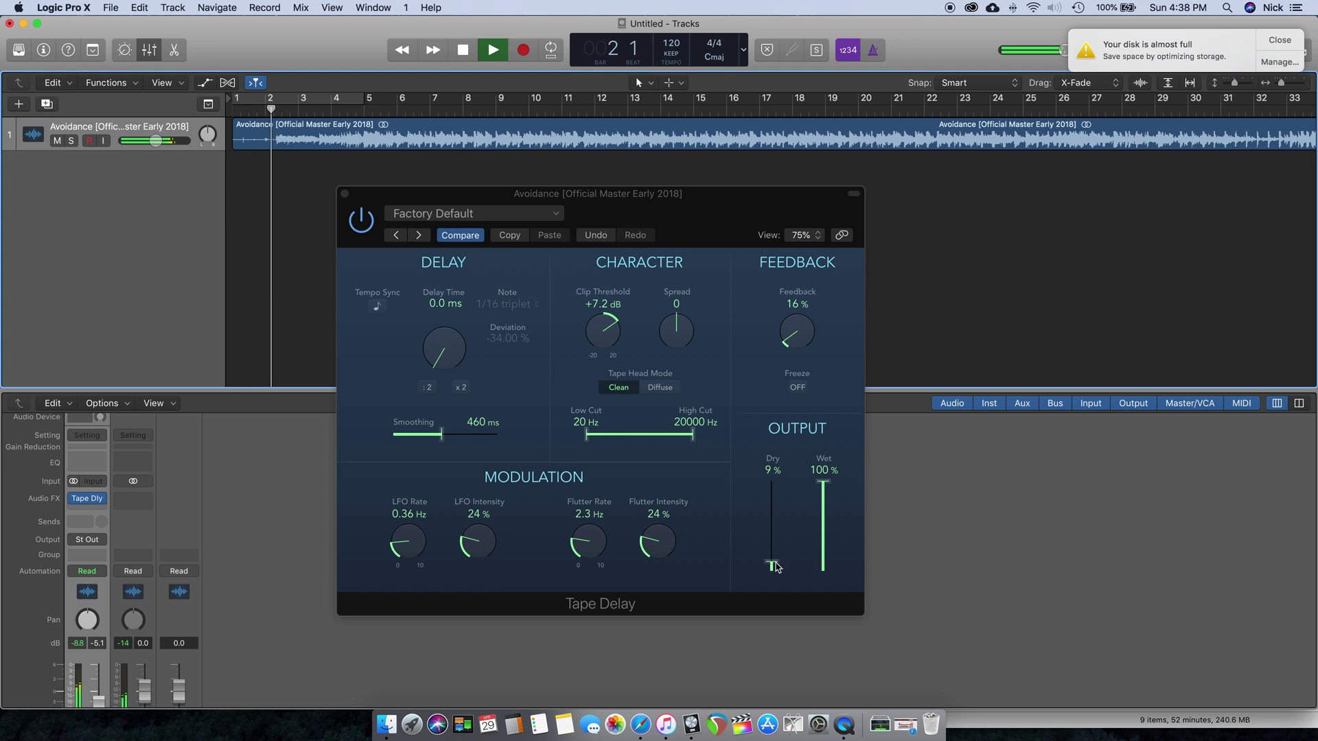
{"action": "left_click_drag", "start_coordinate": [778, 562], "coordinate": [782, 628]}
Audition the Tape Delay's Diffuse and Clean tape head modes against each other during playback.
{"action": "key", "text": "space"}
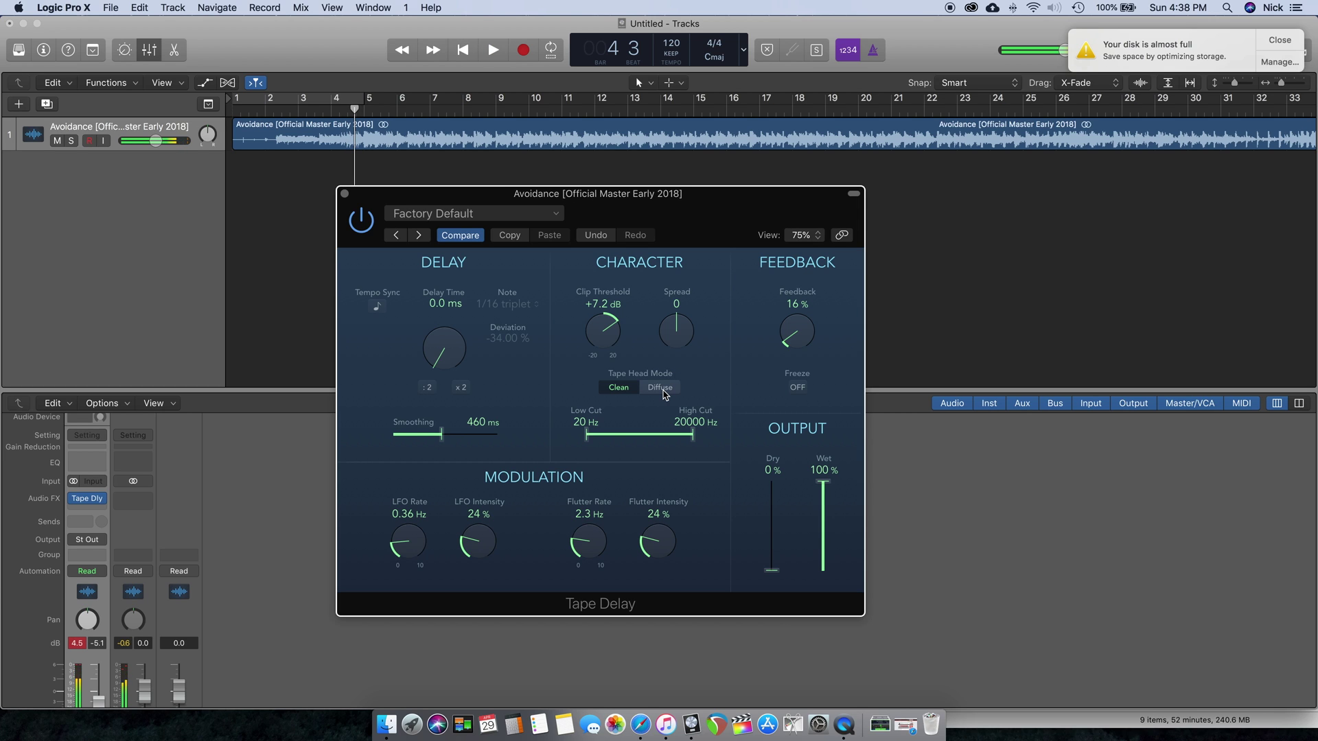
{"action": "left_click", "coordinate": [661, 388]}
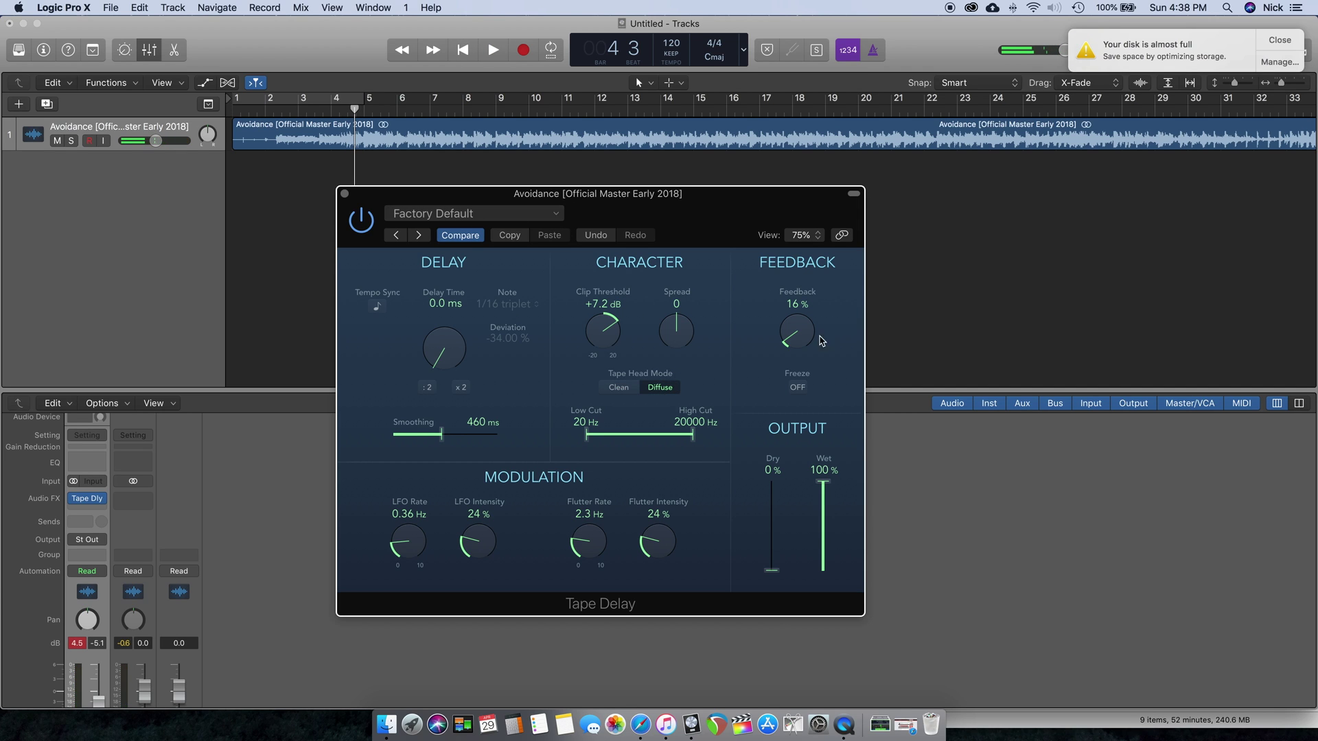
{"action": "key", "text": "space"}
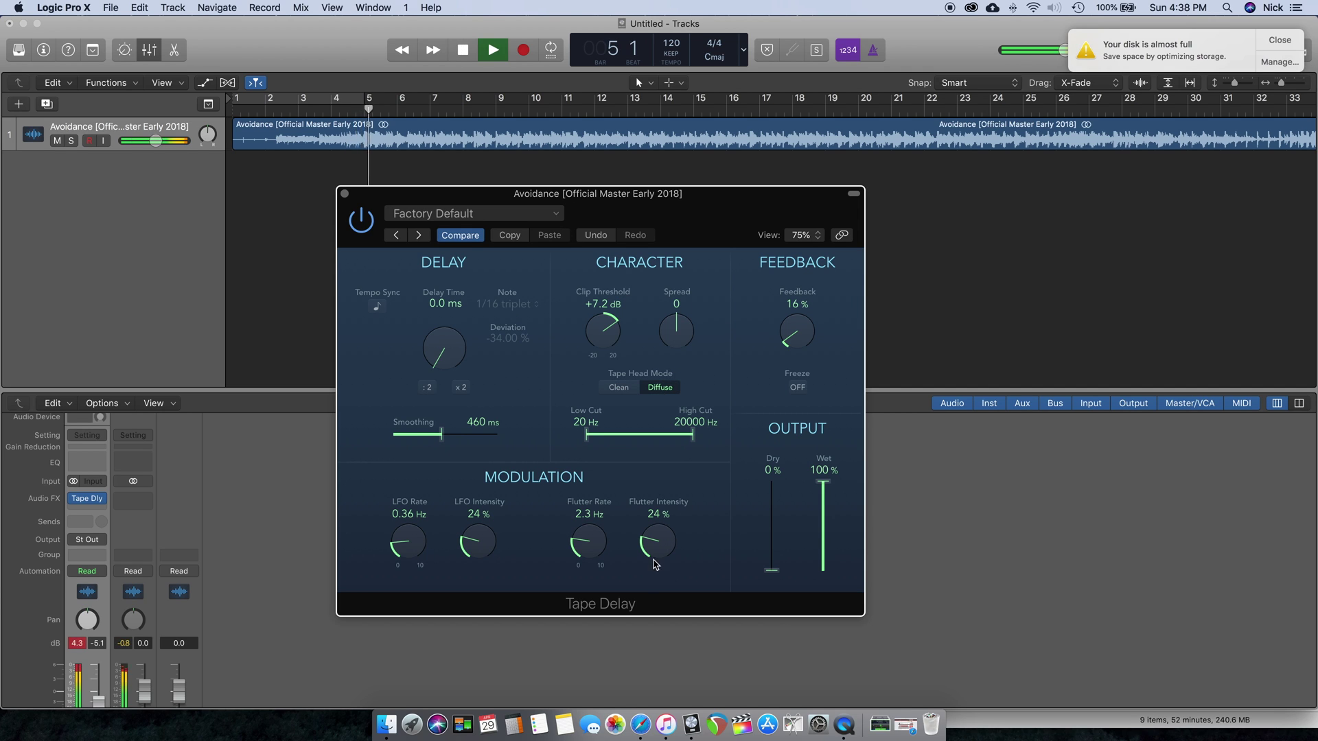
{"action": "left_click", "coordinate": [619, 387]}
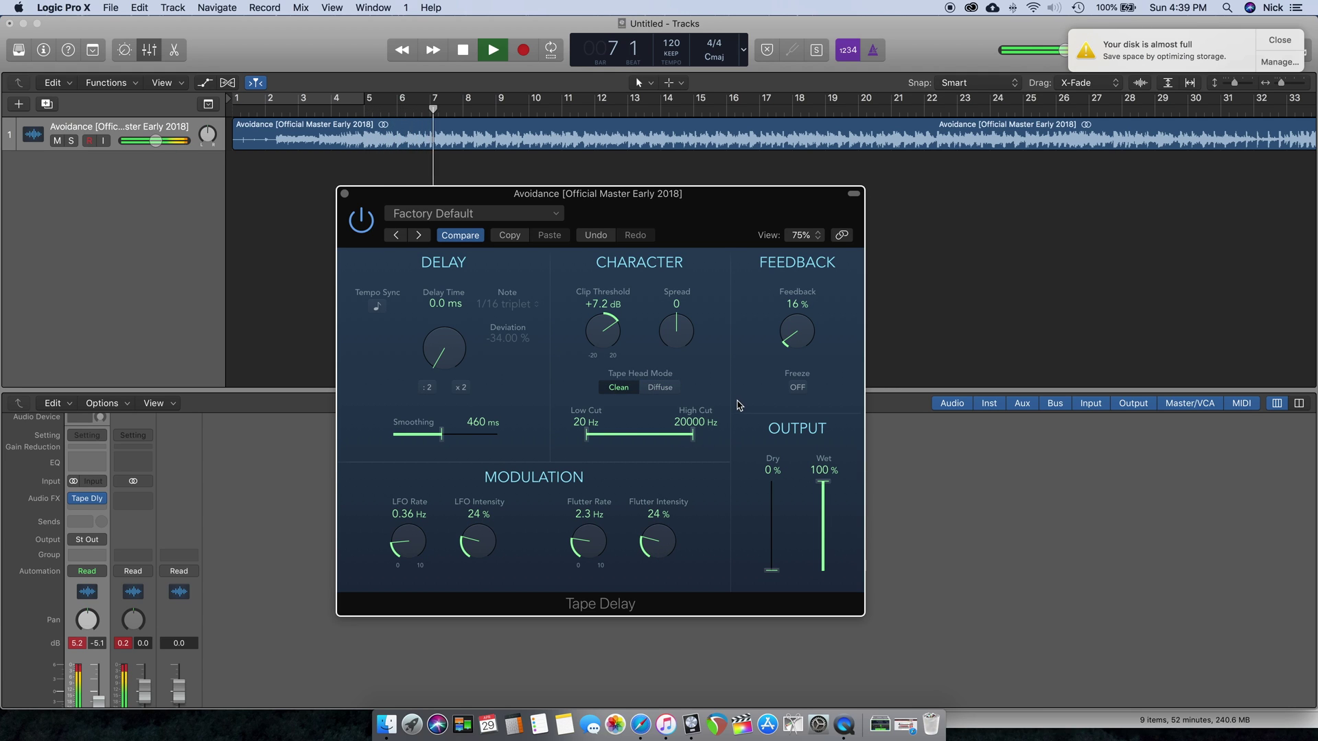
{"action": "left_click", "coordinate": [672, 391]}
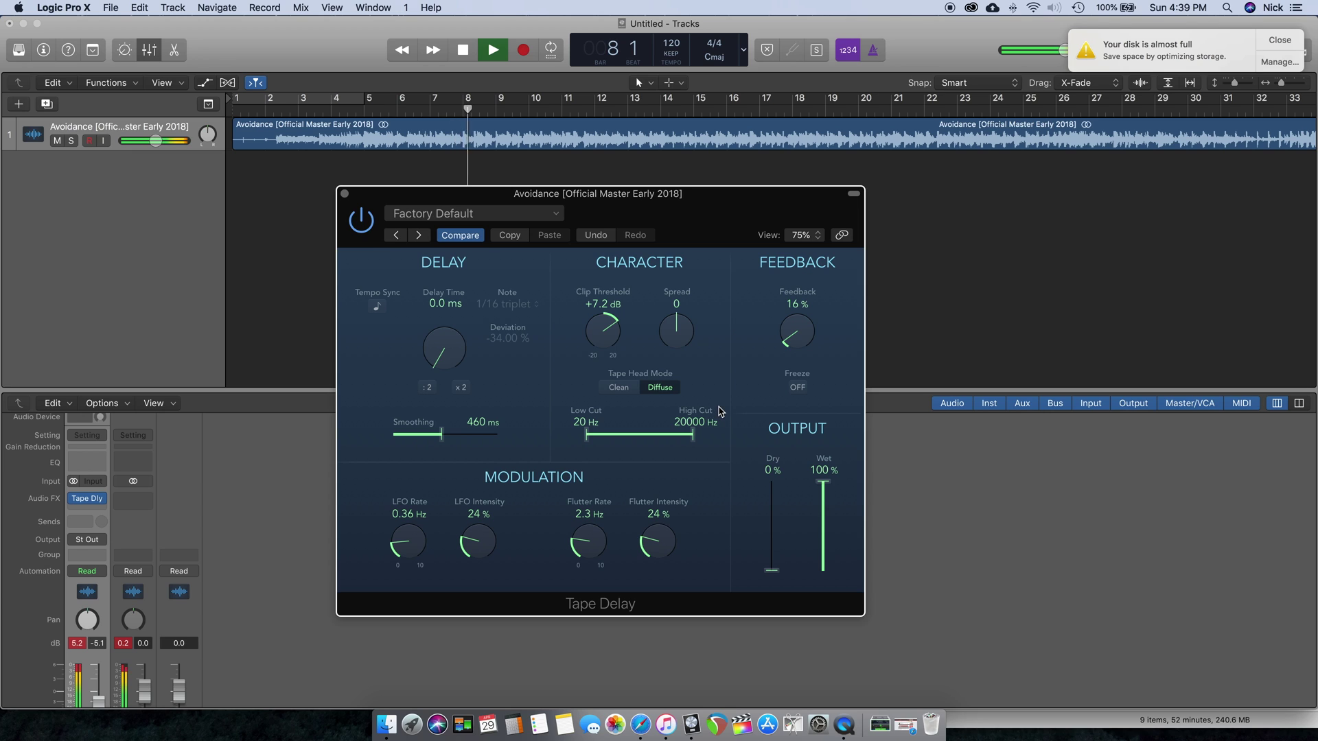
Keep the Clean tape head, raising flutter intensity to 44% and LFO intensity to 47%.
{"action": "left_click", "coordinate": [618, 387]}
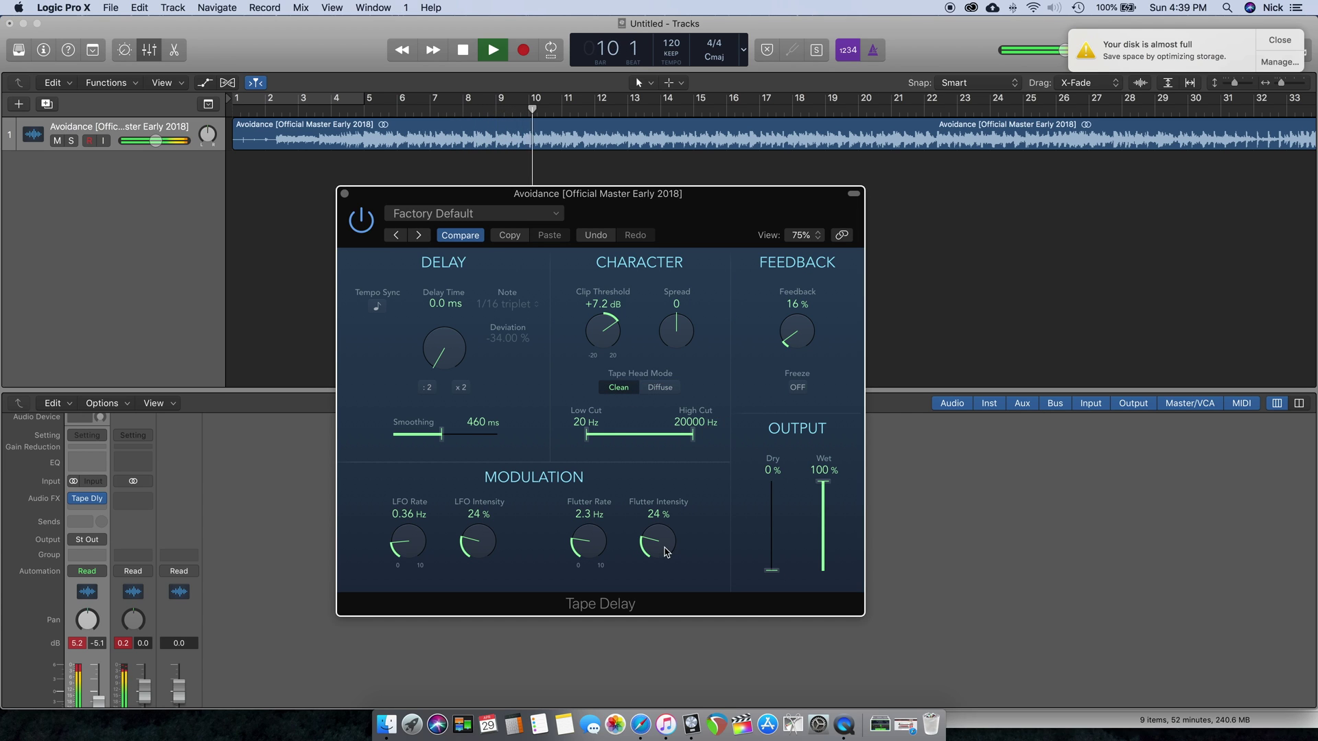
{"action": "left_click_drag", "start_coordinate": [665, 552], "coordinate": [638, 510]}
{"action": "left_click_drag", "start_coordinate": [481, 552], "coordinate": [456, 518]}
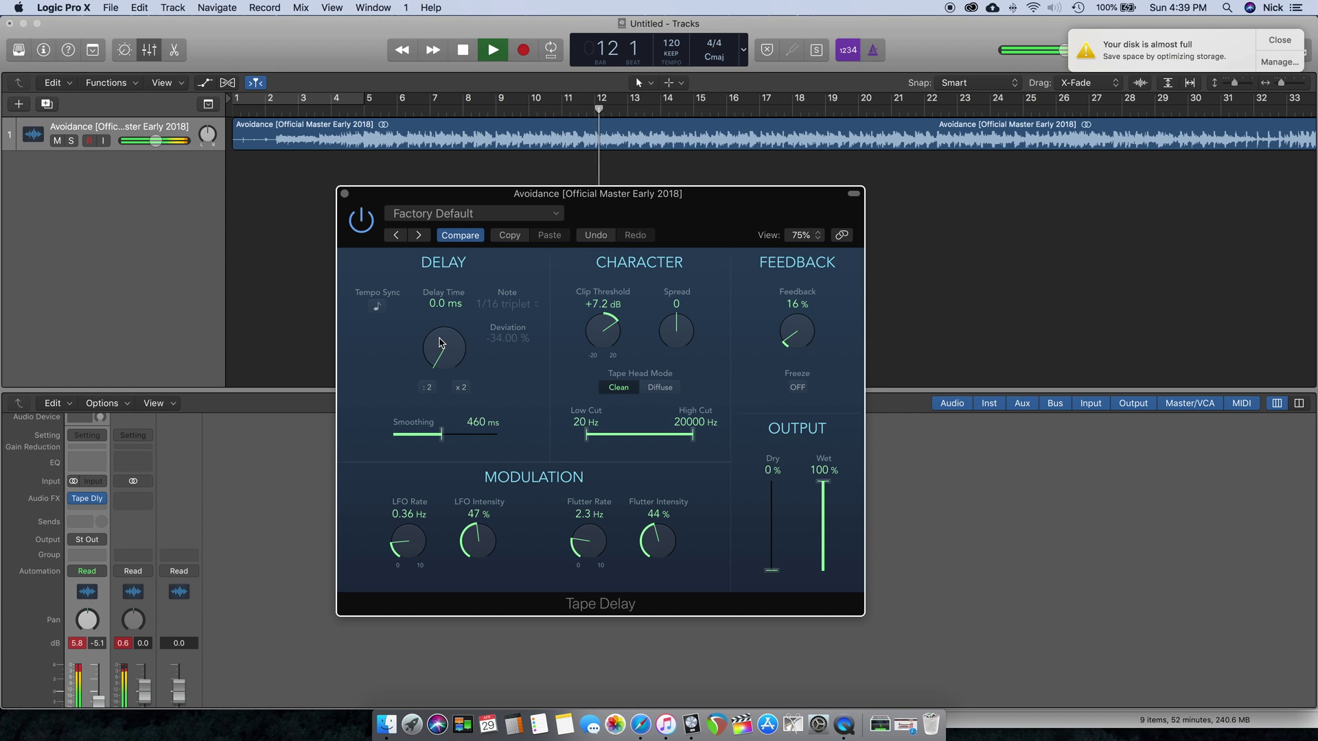
Bring the flutter intensity down to 25% and stop playback.
{"action": "left_click_drag", "start_coordinate": [661, 551], "coordinate": [663, 543]}
{"action": "key", "text": "space"}
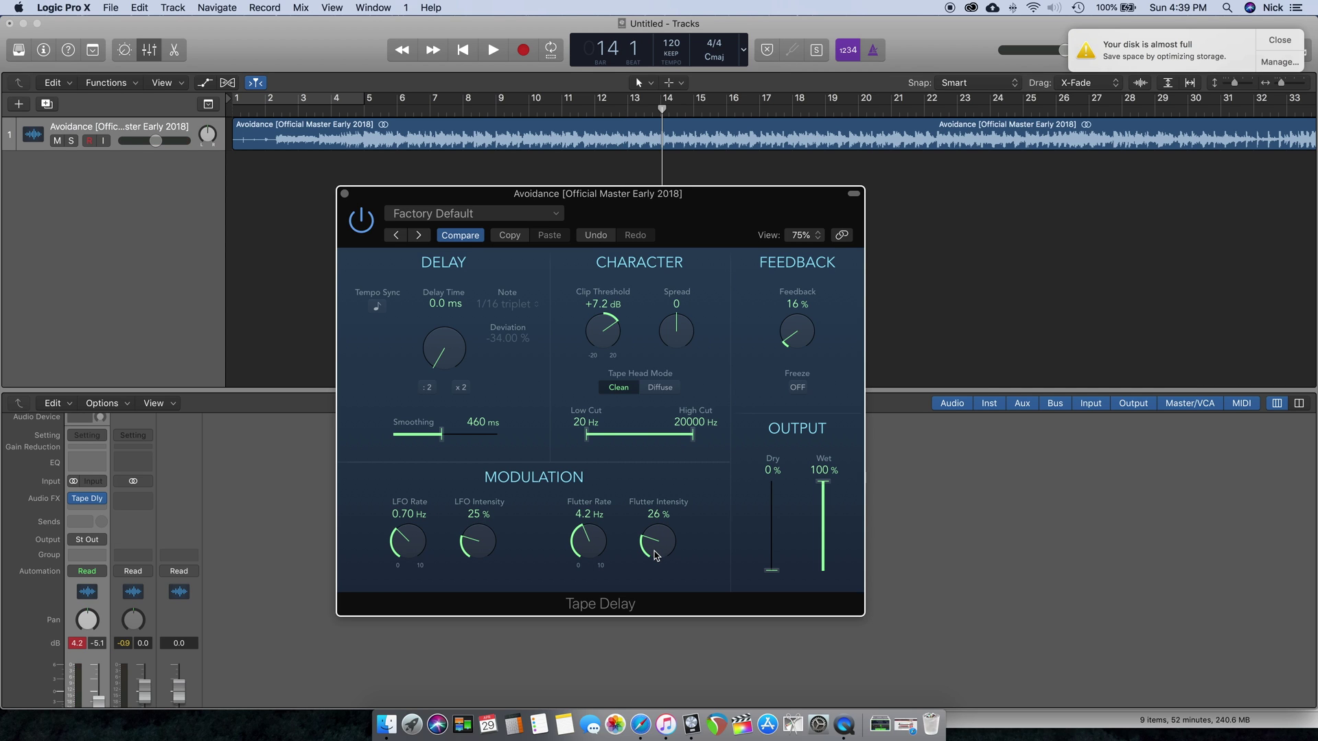
{"action": "left_click_drag", "start_coordinate": [656, 555], "coordinate": [666, 547]}
{"action": "mouse_move", "coordinate": [89, 499]}
{"action": "mouse_move", "coordinate": [603, 211]}
{"action": "left_mouse_down"}
{"action": "mouse_move", "coordinate": [657, 199]}
{"action": "mouse_move", "coordinate": [553, 213]}
{"action": "mouse_move", "coordinate": [592, 214]}
{"action": "left_mouse_up"}
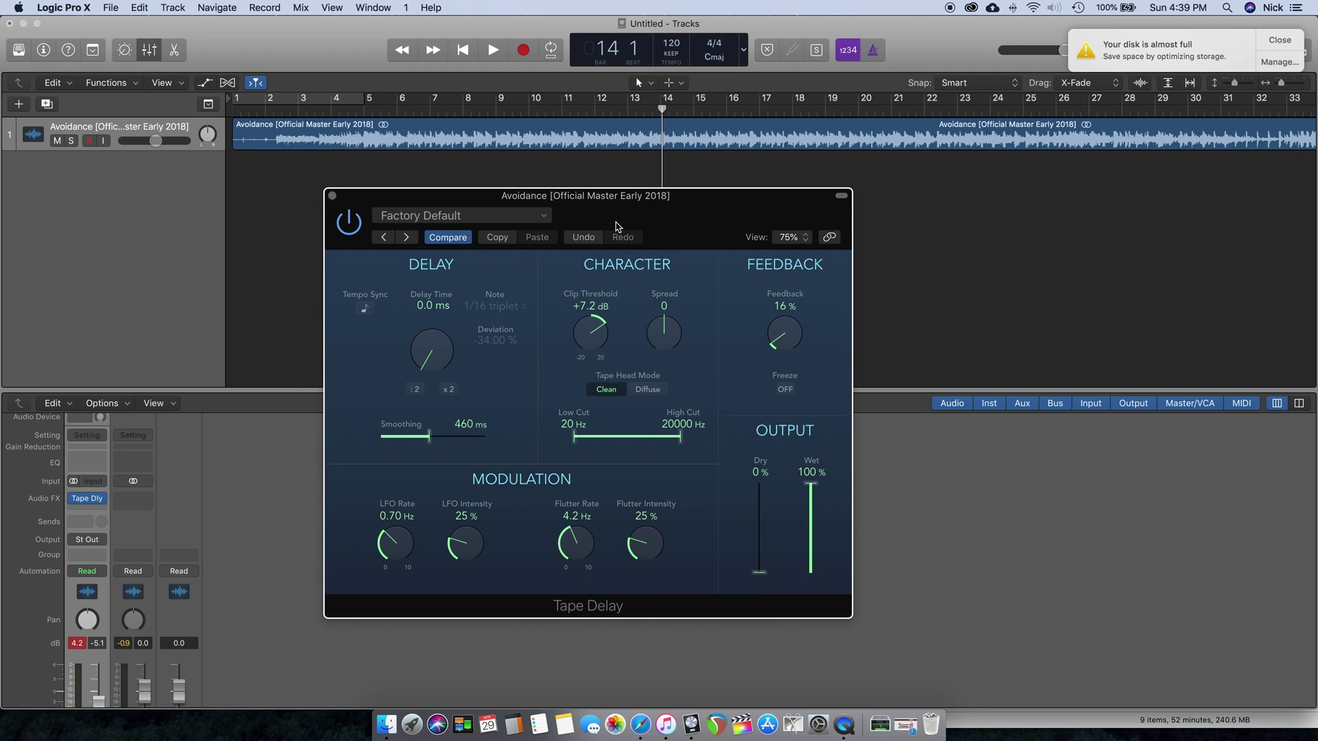
{"action": "left_click_drag", "start_coordinate": [625, 214], "coordinate": [622, 204]}
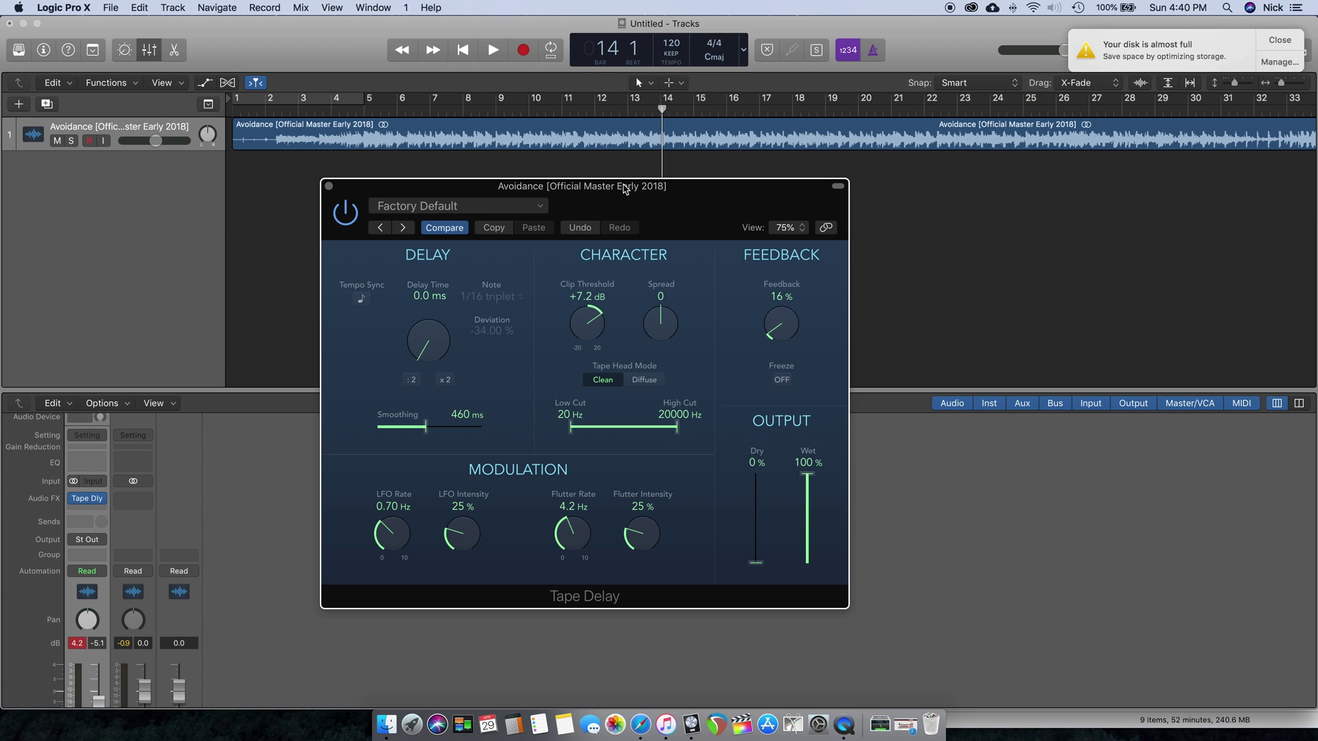
{"action": "left_click_drag", "start_coordinate": [624, 193], "coordinate": [629, 188]}
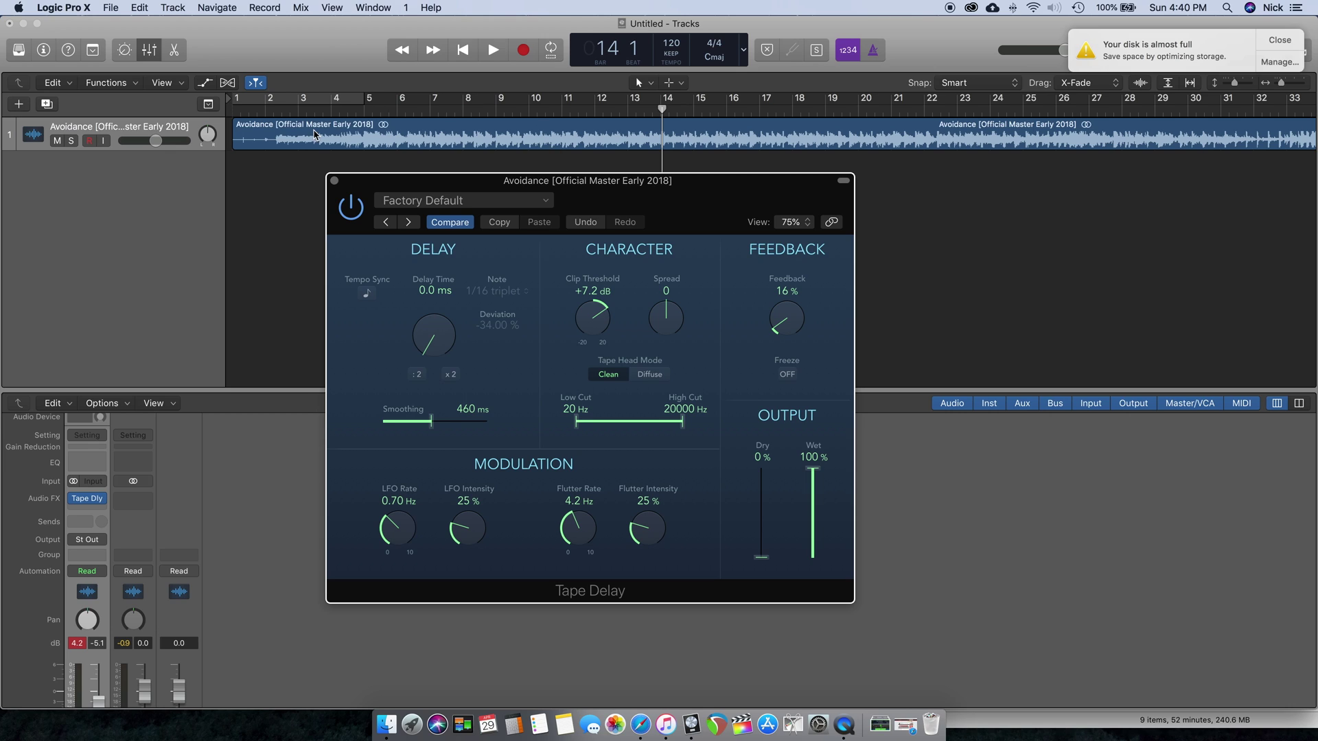